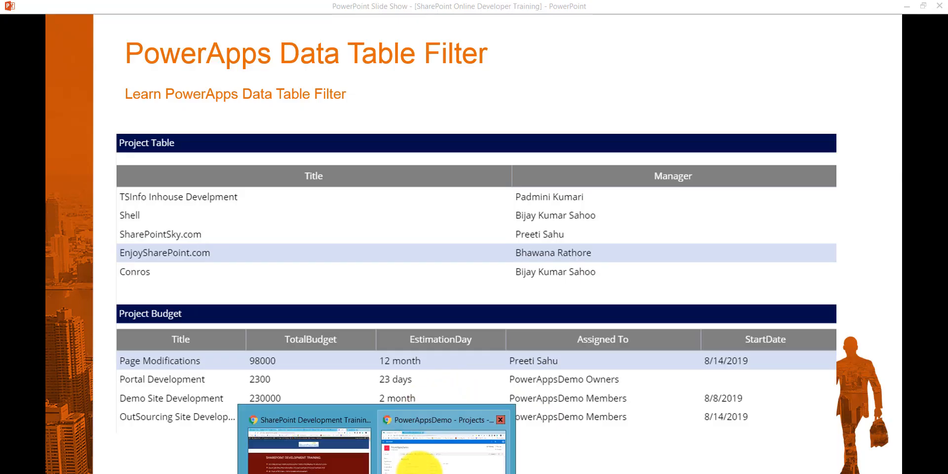
Step: Switch to the browser and examine the Projects and ProjectBudget lists on the PowerAppsDemo SharePoint site
{"action": "left_click", "coordinate": [445, 437]}
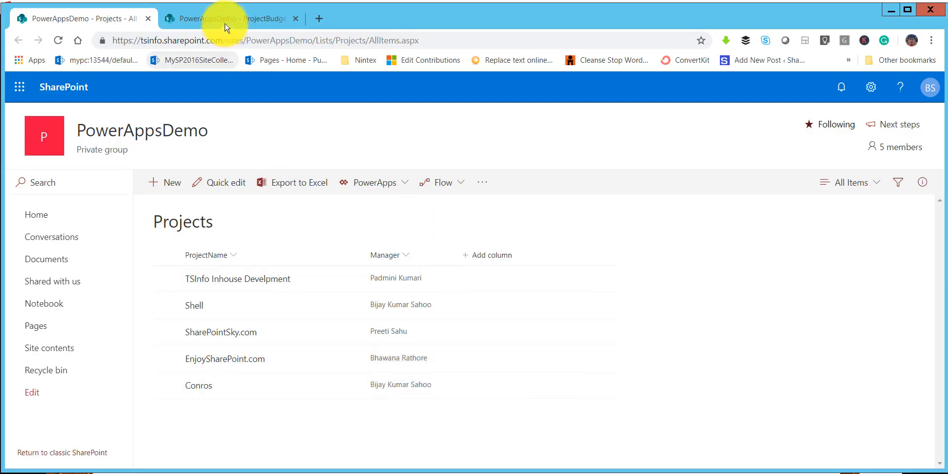
{"action": "left_click", "coordinate": [239, 18]}
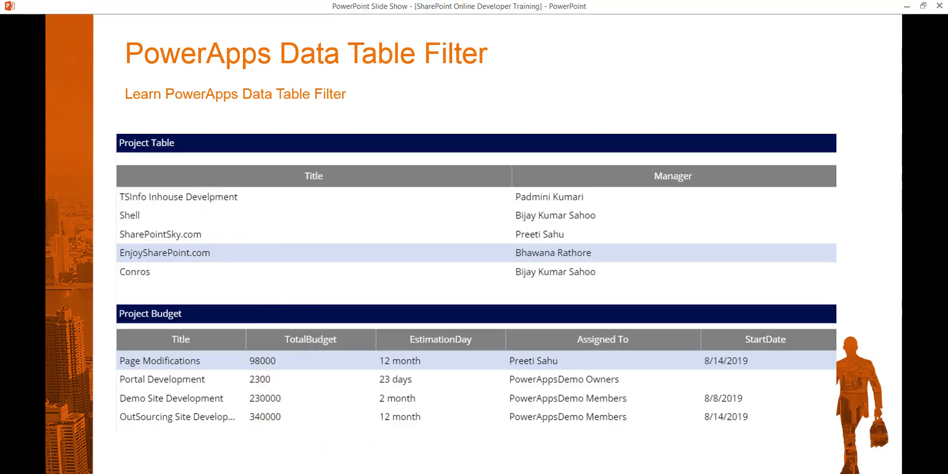
{"action": "left_click", "coordinate": [420, 468]}
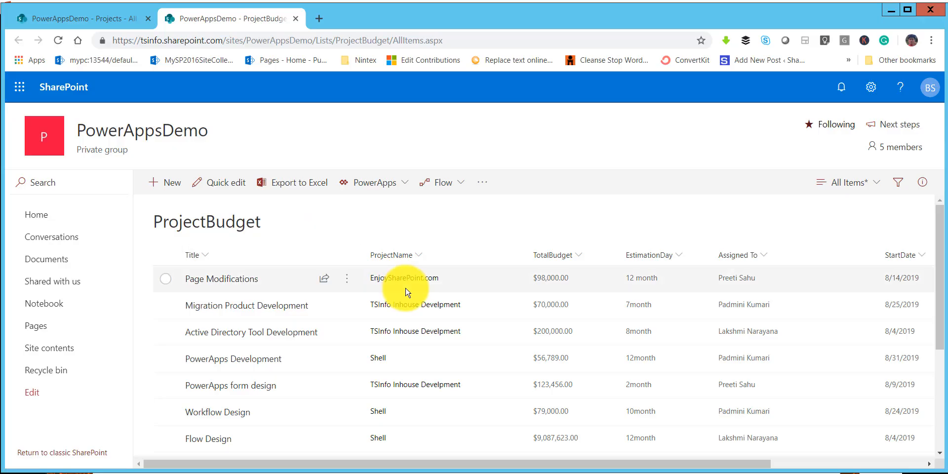
Step: Open powerapps.com in a new browser tab and sign in to PowerApps
{"action": "left_click", "coordinate": [322, 23]}
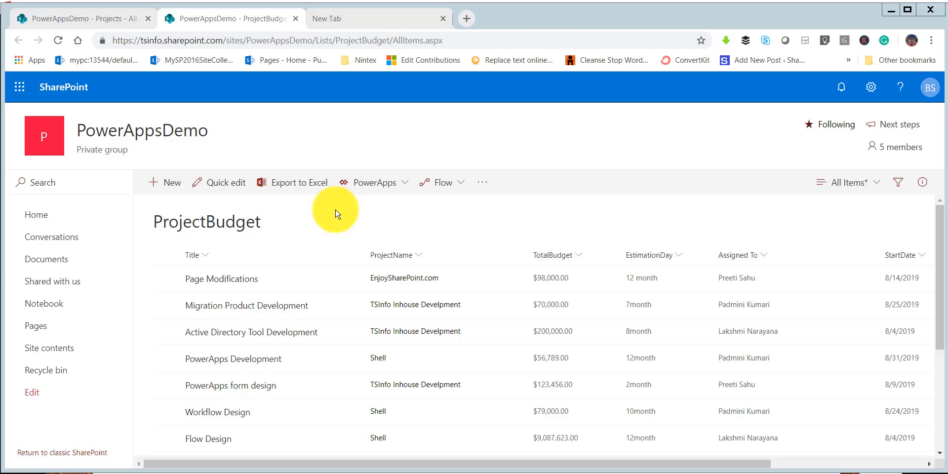
{"action": "left_click", "coordinate": [369, 20]}
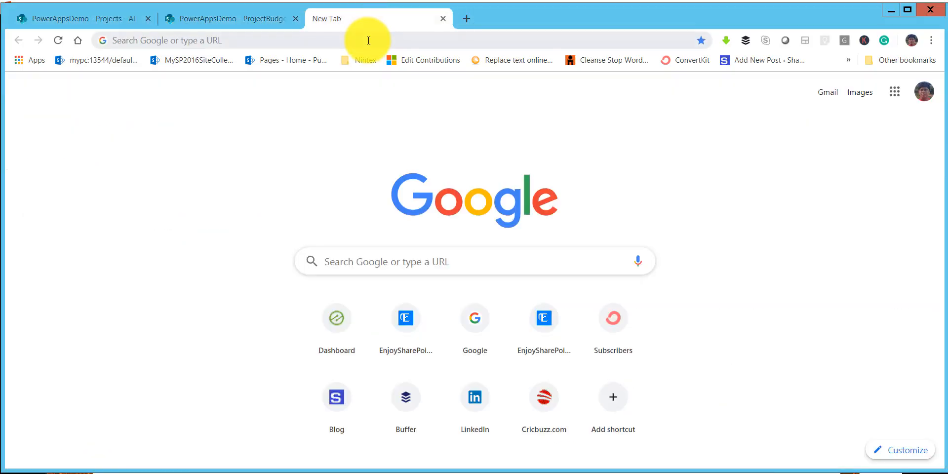
{"action": "left_click", "coordinate": [369, 40]}
{"action": "type", "text": "powerapps.com"}
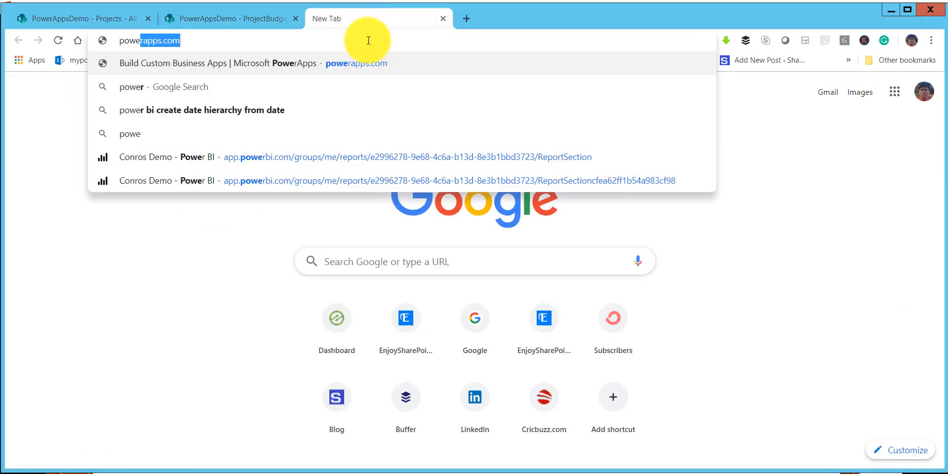
{"action": "key", "text": "Return"}
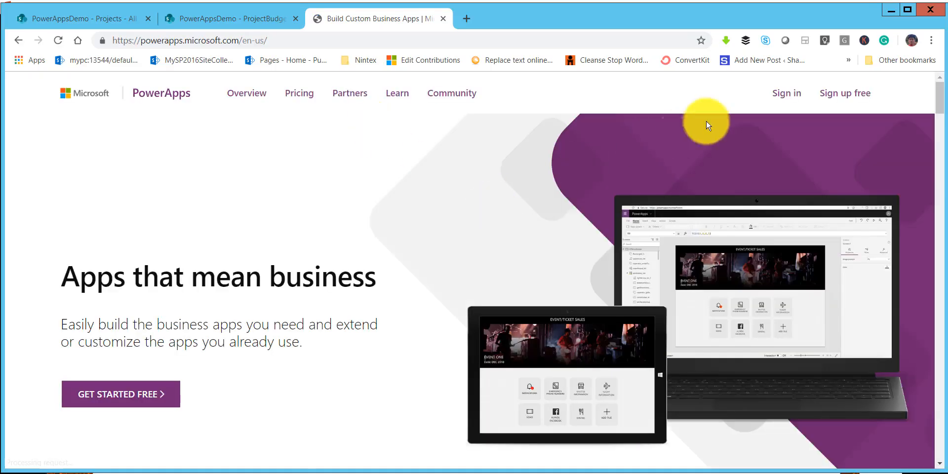
{"action": "left_click", "coordinate": [788, 98]}
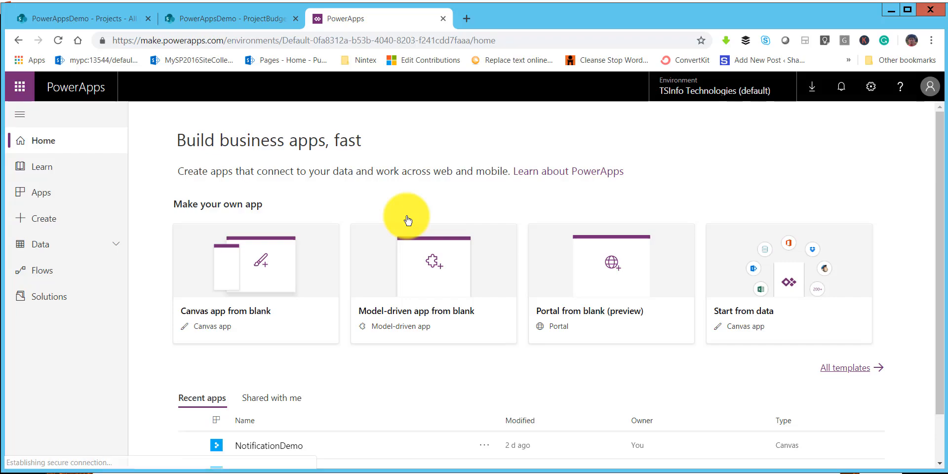
Step: Create a blank canvas app named DataTable Filter Demo in Tablet format and skip the welcome dialog
{"action": "left_click", "coordinate": [241, 316]}
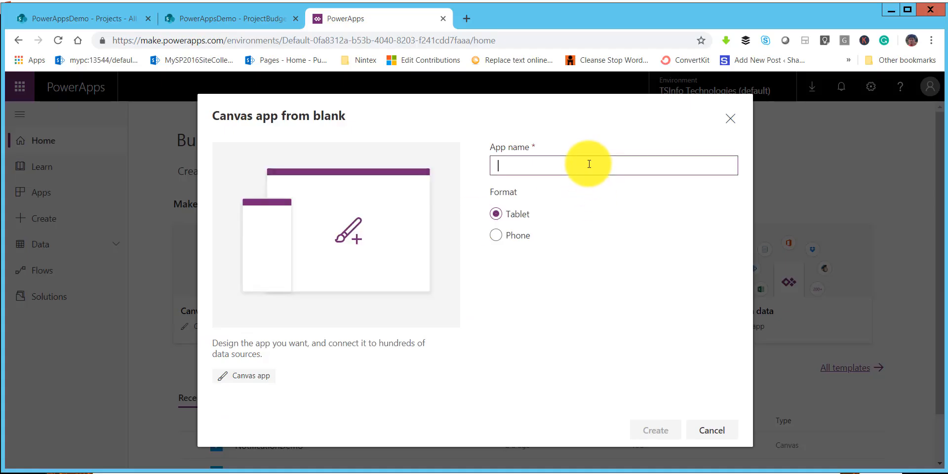
{"action": "type", "text": "DataTable Filter Demo"}
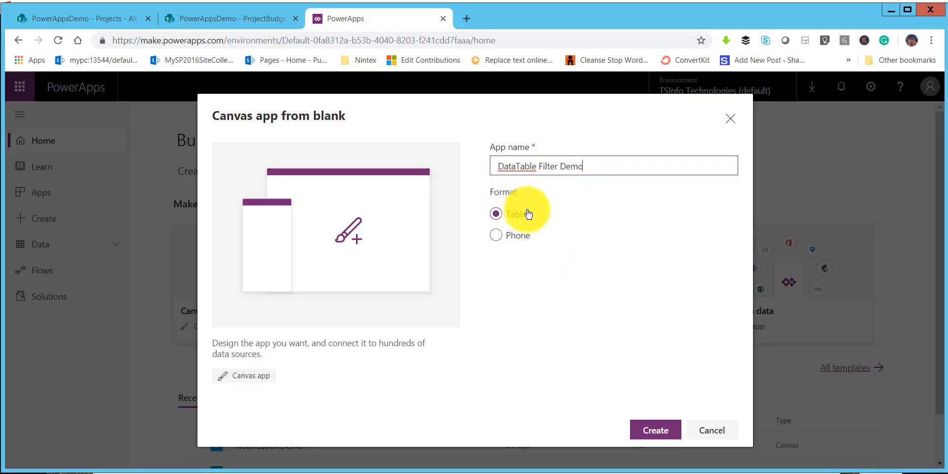
{"action": "left_click", "coordinate": [666, 430]}
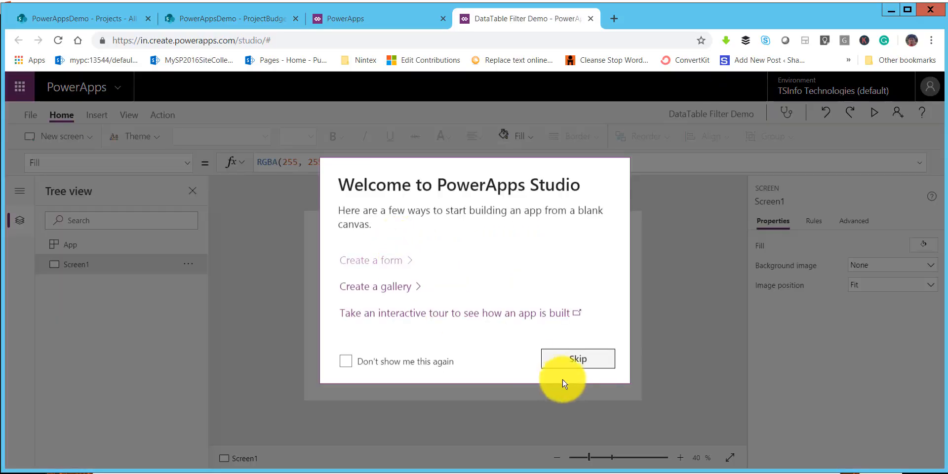
{"action": "left_click", "coordinate": [591, 368]}
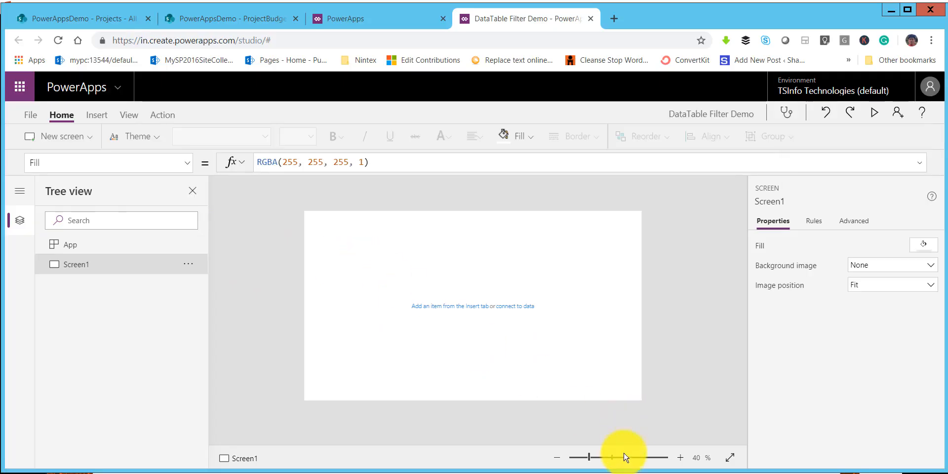
Step: Insert a data table on Screen1 and resize it to about 830 wide by 362 high
{"action": "left_click", "coordinate": [682, 462]}
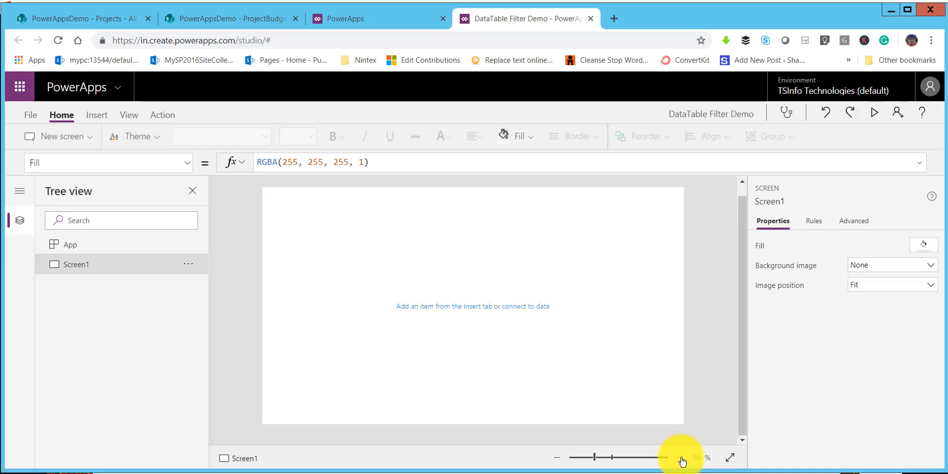
{"action": "left_click", "coordinate": [102, 116]}
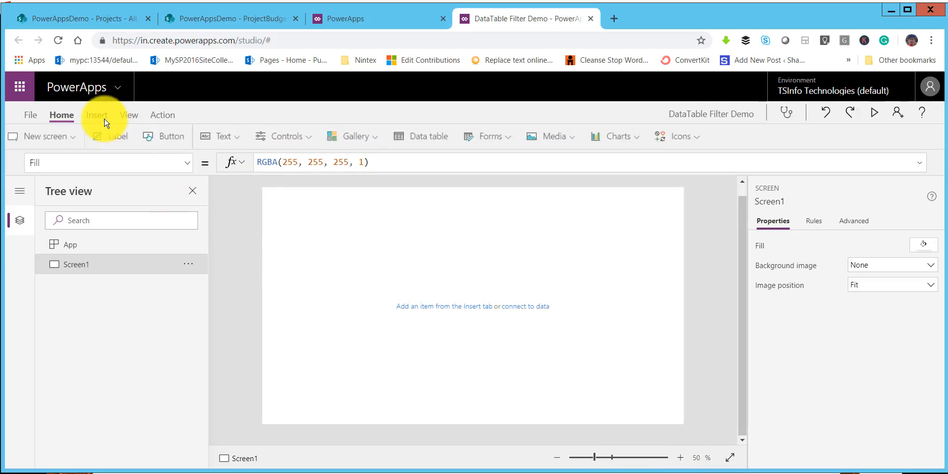
{"action": "left_click", "coordinate": [443, 145]}
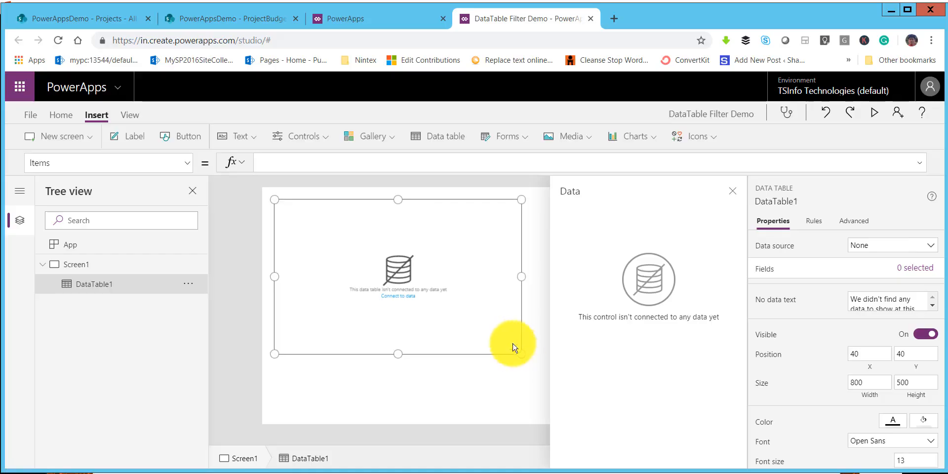
{"action": "left_click_drag", "start_coordinate": [523, 353], "coordinate": [531, 311]}
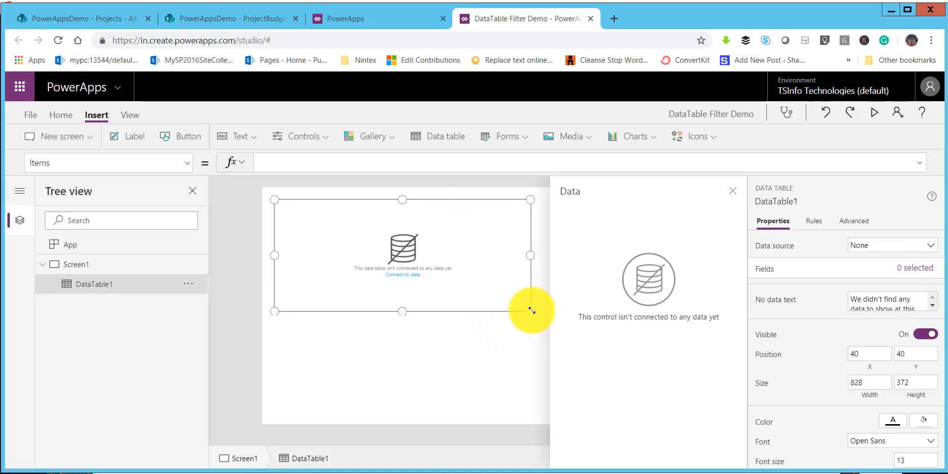
Step: Connect the data table to the Projects list of the PowerAppsDemo SharePoint site
{"action": "left_click", "coordinate": [881, 248]}
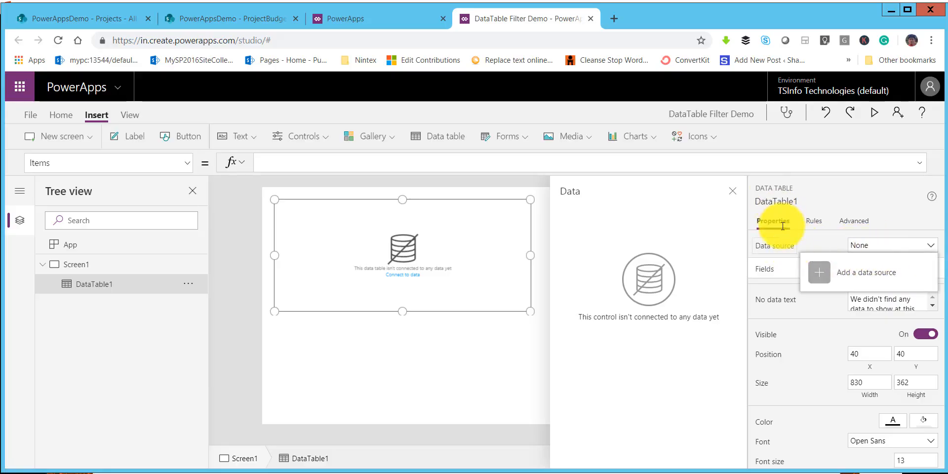
{"action": "left_click", "coordinate": [846, 279]}
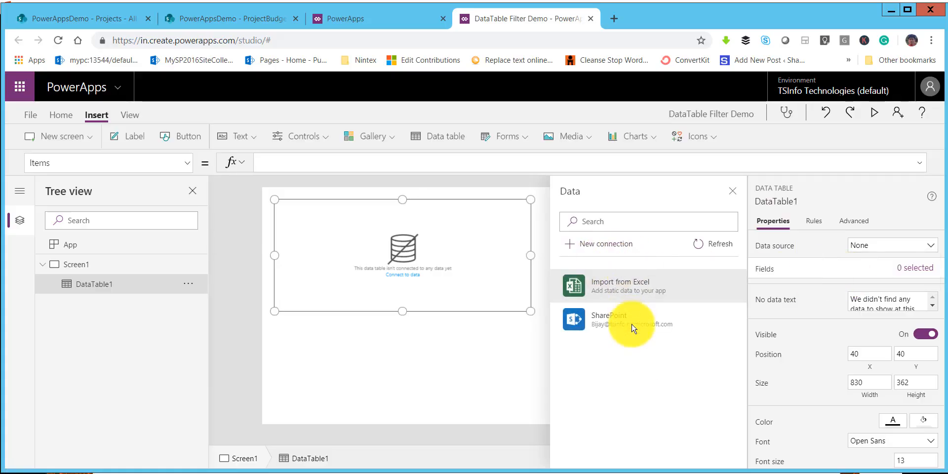
{"action": "left_click", "coordinate": [607, 324]}
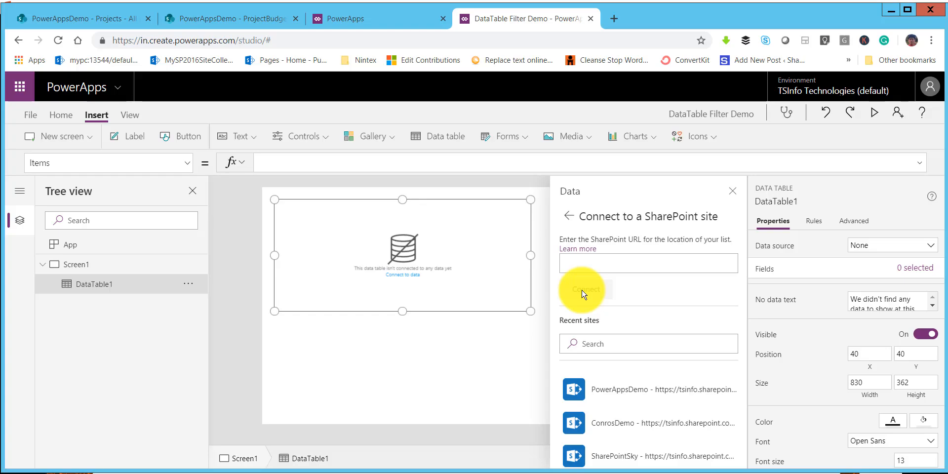
{"action": "left_click", "coordinate": [657, 393]}
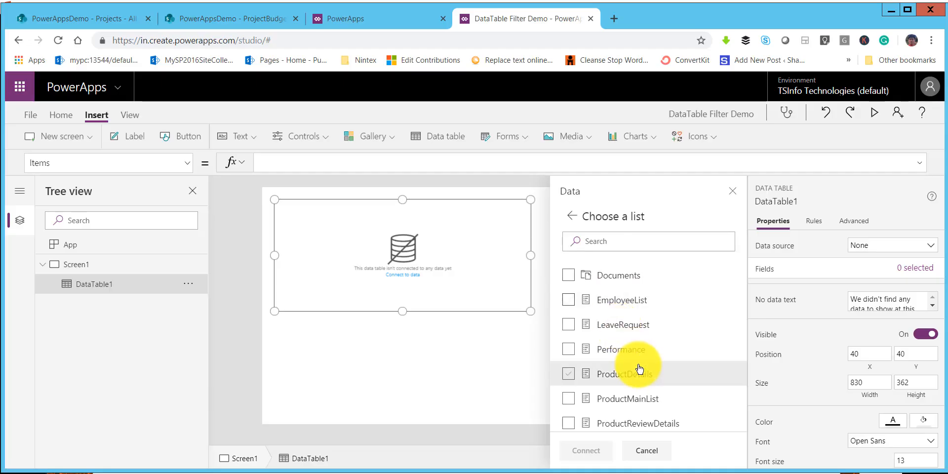
{"action": "scroll", "coordinate": [636, 371], "scroll_direction": "down", "scroll_amount": 3}
{"action": "left_click", "coordinate": [569, 327]}
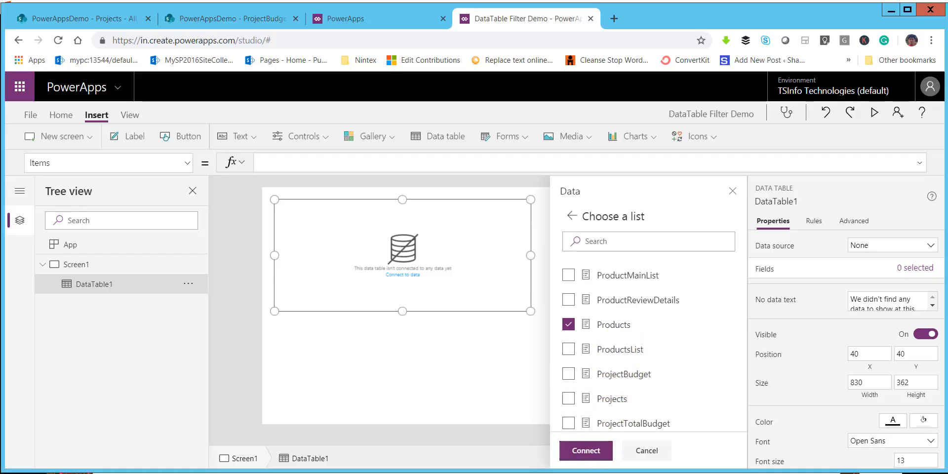
{"action": "left_click", "coordinate": [568, 395]}
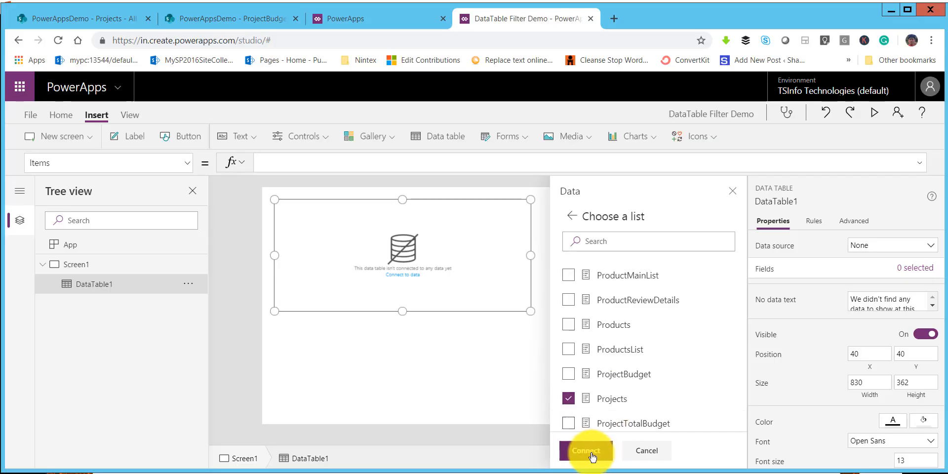
{"action": "left_click", "coordinate": [587, 450]}
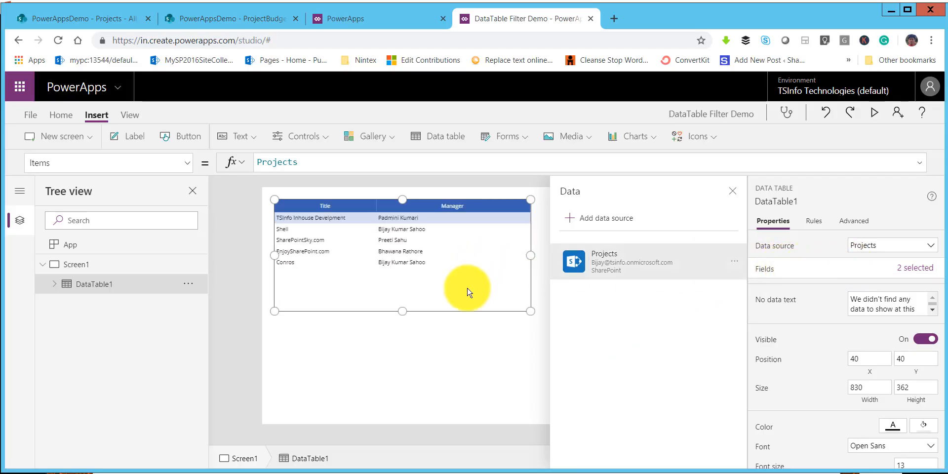
Step: Close the data pane and resize the data table to about 1268 wide by 258 high
{"action": "left_click_drag", "start_coordinate": [532, 312], "coordinate": [541, 280]}
{"action": "left_click", "coordinate": [733, 191]}
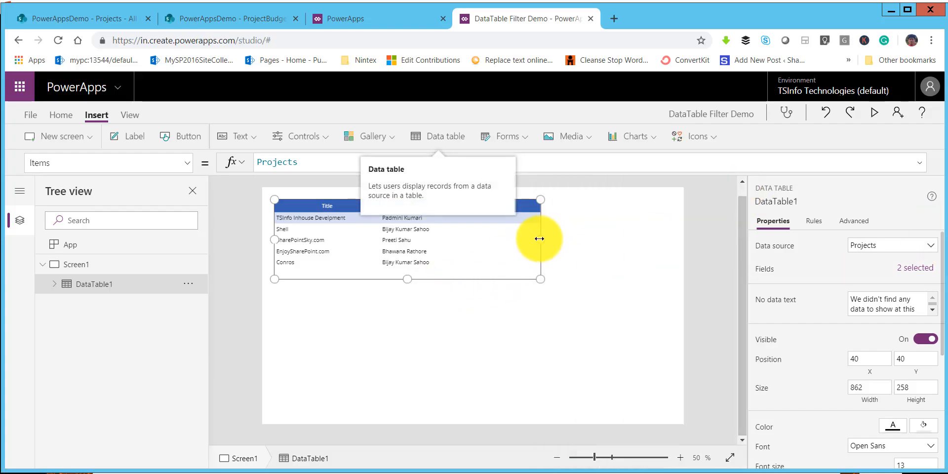
{"action": "left_click_drag", "start_coordinate": [539, 239], "coordinate": [666, 252]}
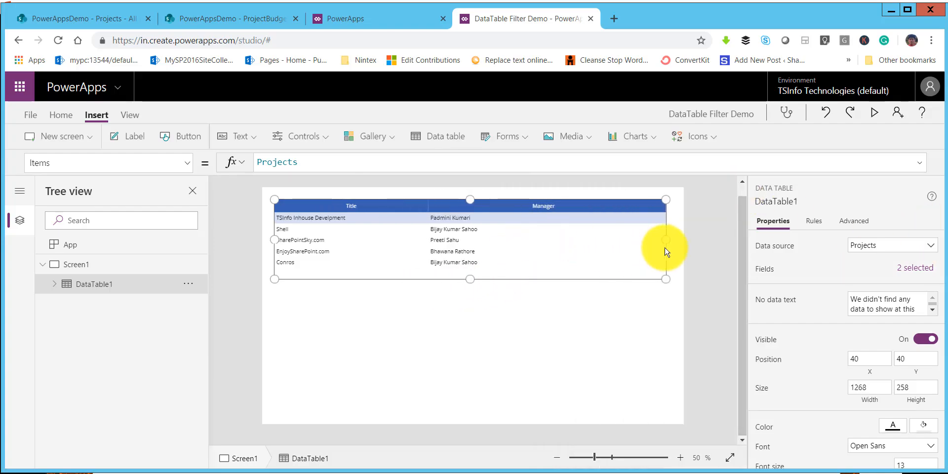
{"action": "left_click", "coordinate": [447, 336]}
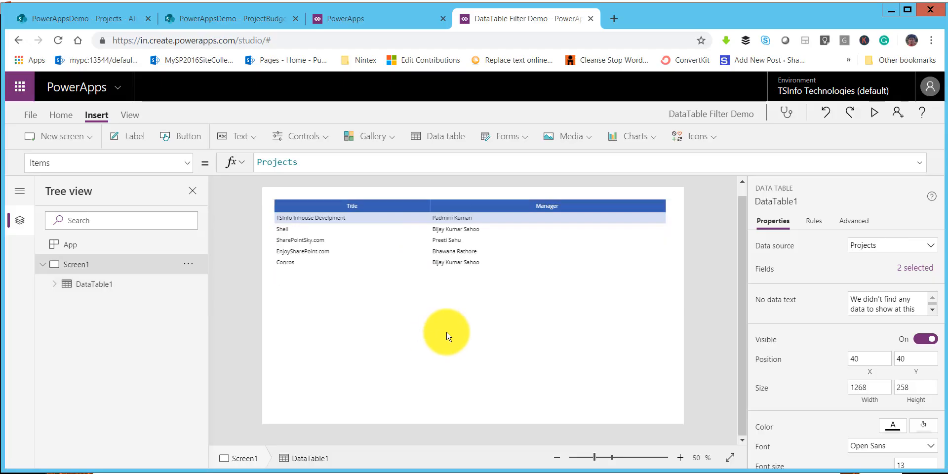
Step: Move the whole data table down to about X 39, Y 75, leaving space above it on Screen1
{"action": "left_click", "coordinate": [448, 209]}
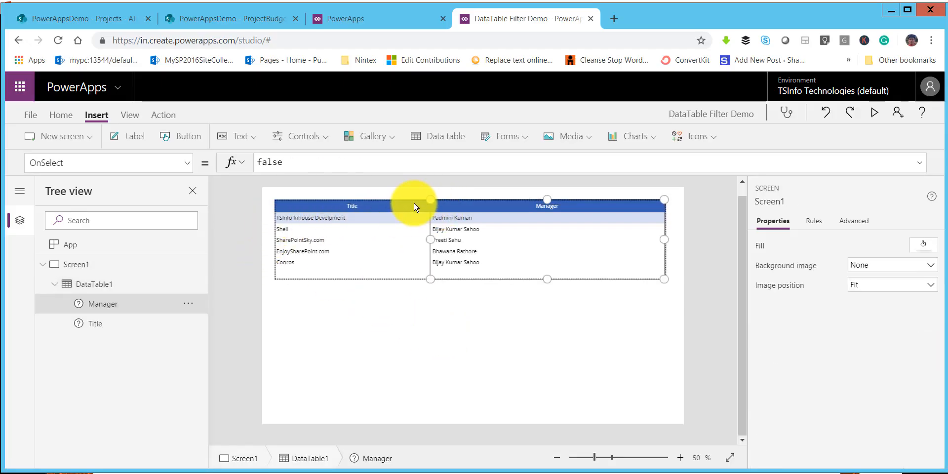
{"action": "left_click", "coordinate": [478, 206]}
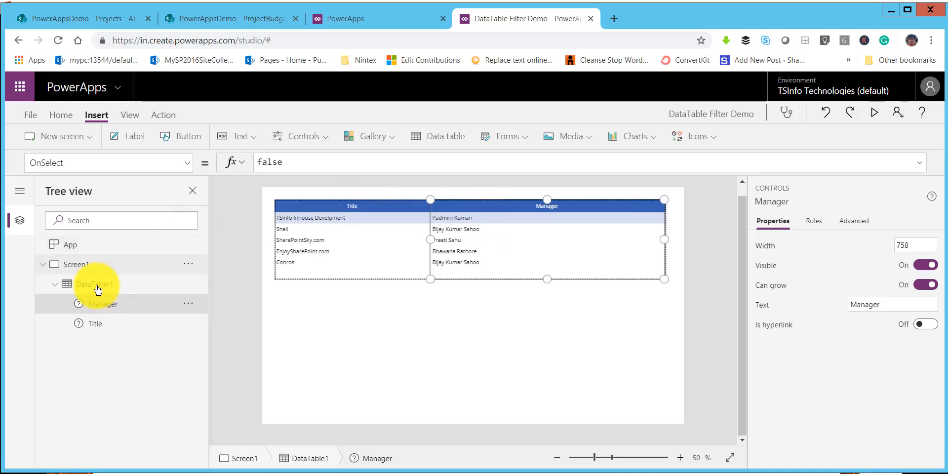
{"action": "left_click", "coordinate": [187, 277]}
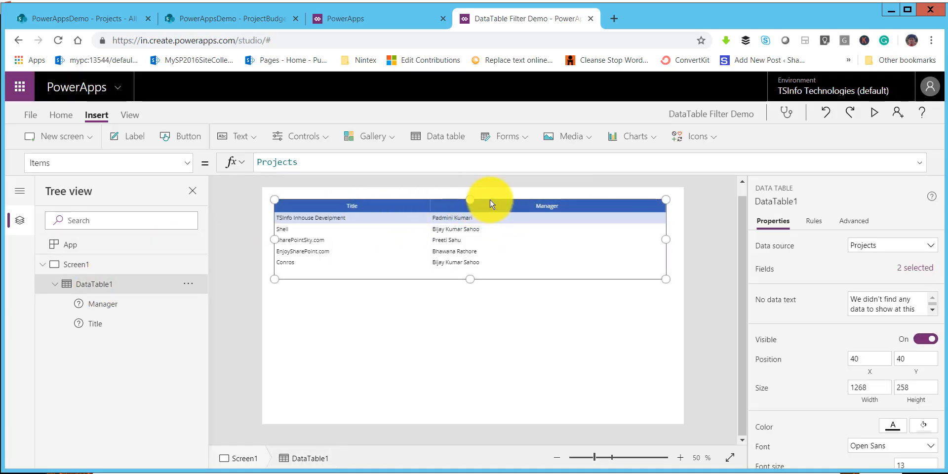
{"action": "left_click_drag", "start_coordinate": [490, 210], "coordinate": [490, 211]}
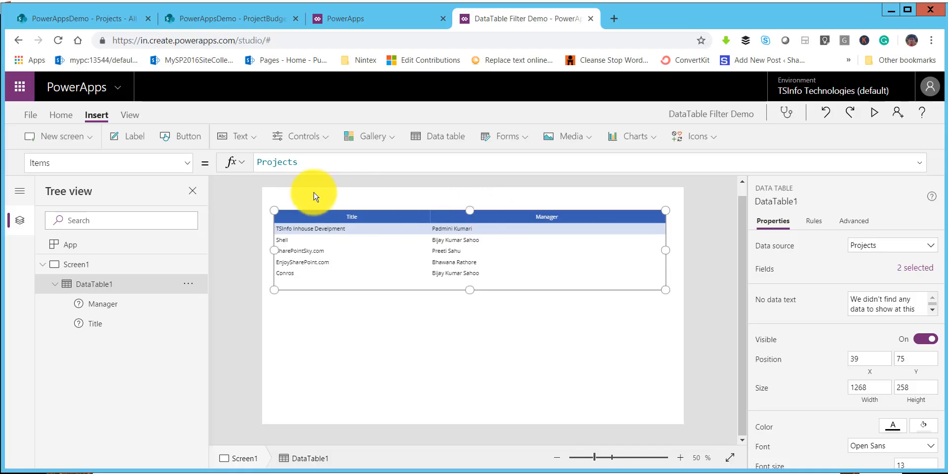
{"action": "left_click", "coordinate": [334, 199]}
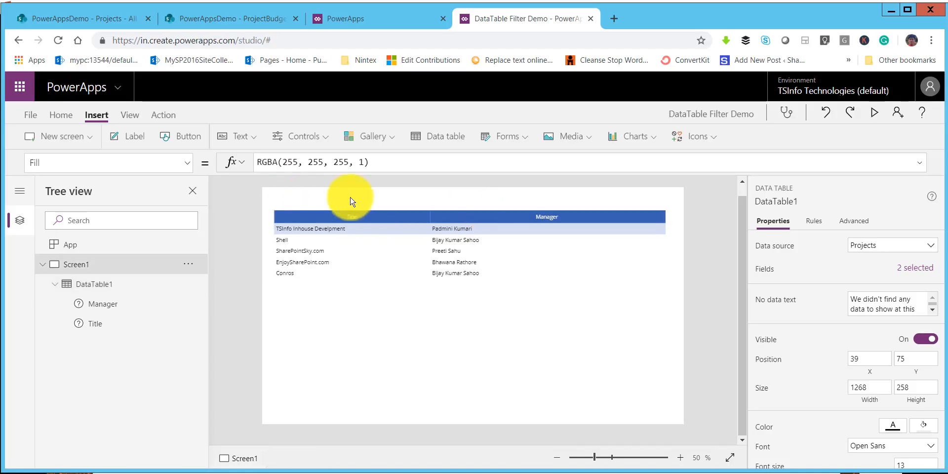
Step: Insert a rectangle shape on Screen1
{"action": "left_click", "coordinate": [715, 145]}
{"action": "left_click", "coordinate": [714, 145]}
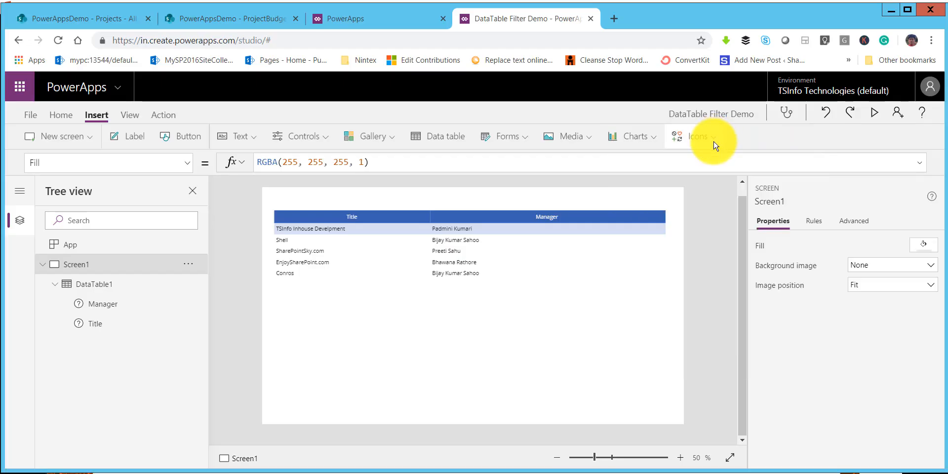
{"action": "left_click", "coordinate": [715, 144]}
{"action": "scroll", "coordinate": [721, 262], "scroll_direction": "down", "scroll_amount": 6}
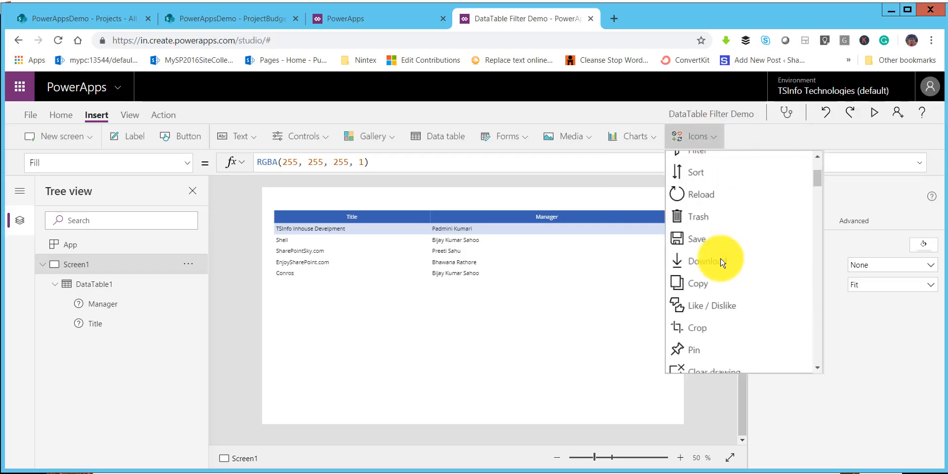
{"action": "scroll", "coordinate": [722, 262], "scroll_direction": "down", "scroll_amount": 15}
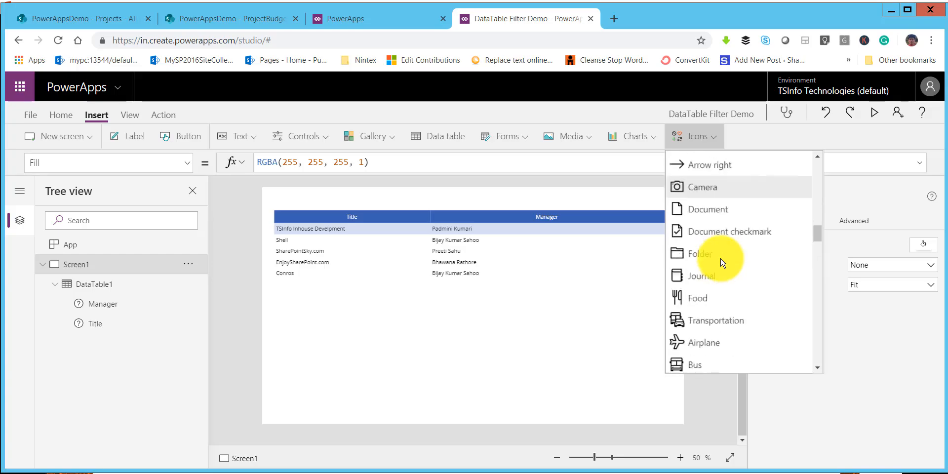
{"action": "scroll", "coordinate": [721, 261], "scroll_direction": "down", "scroll_amount": 15}
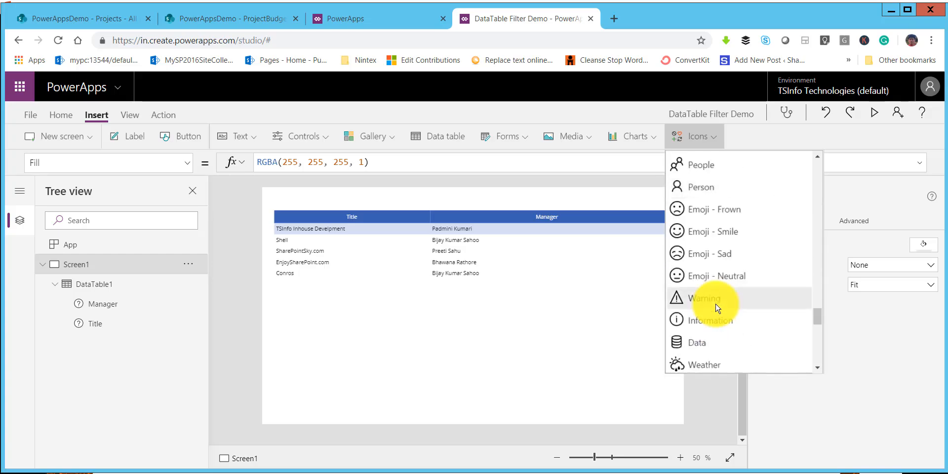
{"action": "scroll", "coordinate": [719, 308], "scroll_direction": "down", "scroll_amount": 1}
{"action": "scroll", "coordinate": [720, 307], "scroll_direction": "down", "scroll_amount": 1}
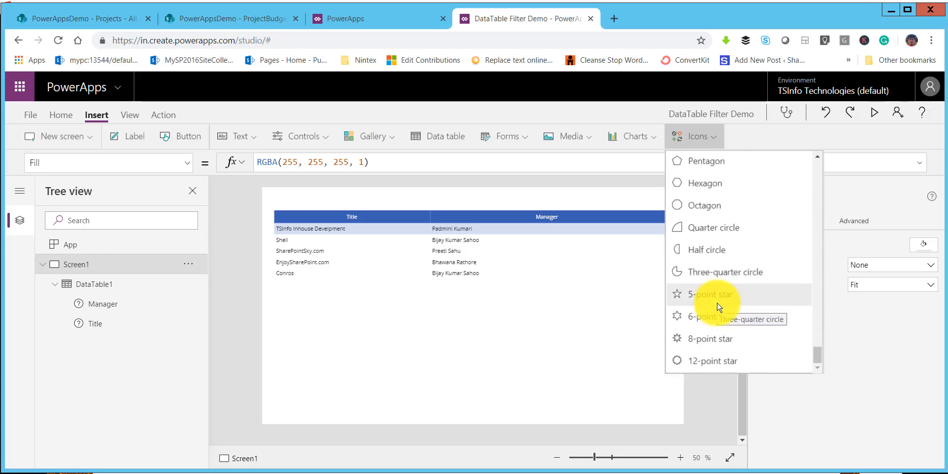
{"action": "scroll", "coordinate": [716, 299], "scroll_direction": "up", "scroll_amount": 5}
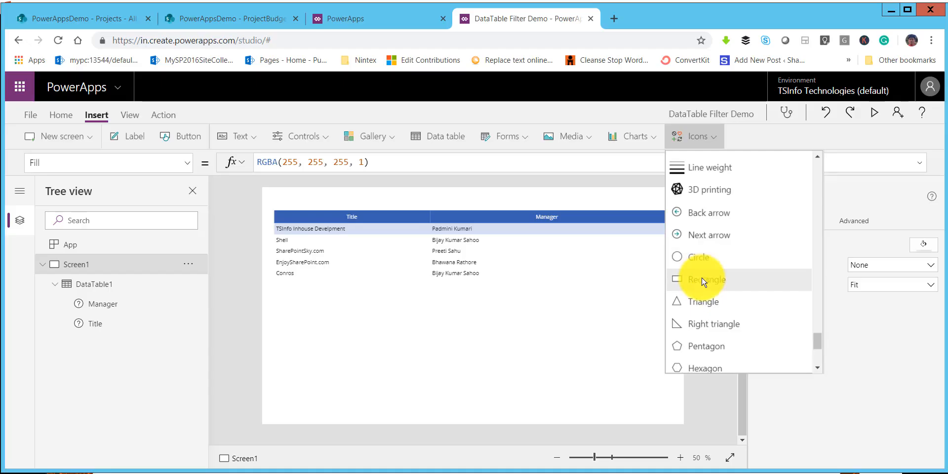
{"action": "left_click", "coordinate": [705, 279]}
Step: Stretch the rectangle into a header banner across the top of Screen1, at X 0, Y 0, about 1364 wide by 62 high
{"action": "left_click", "coordinate": [315, 210]}
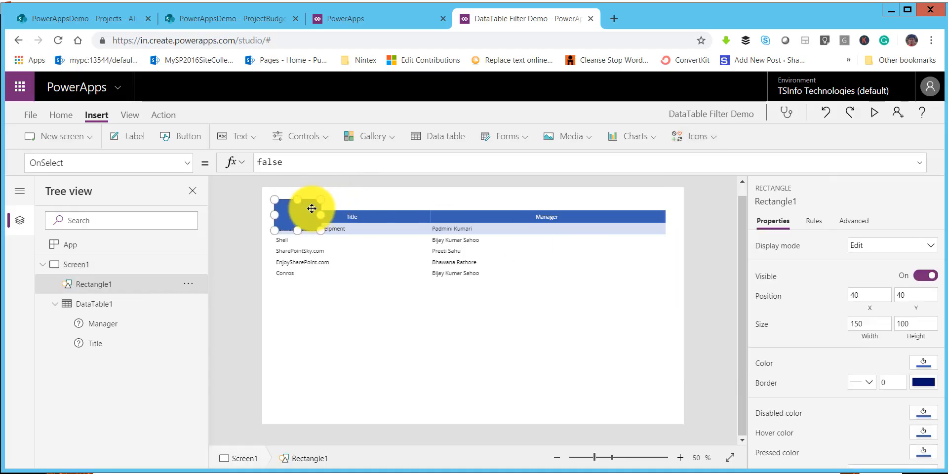
{"action": "left_click_drag", "start_coordinate": [308, 192], "coordinate": [685, 205]}
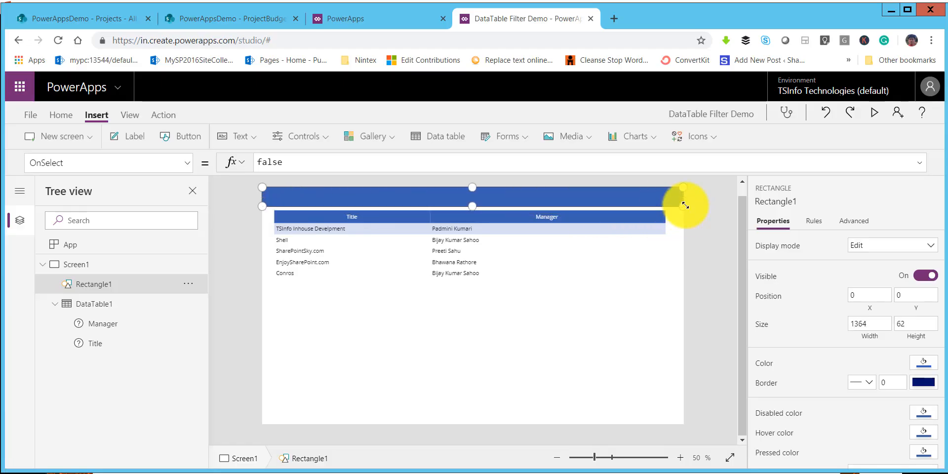
{"action": "left_click", "coordinate": [556, 281]}
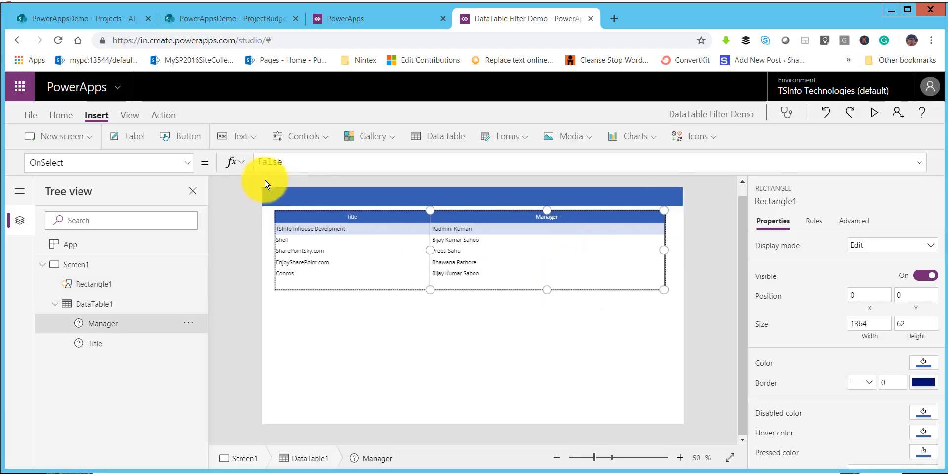
Step: Add a label at the left end of the header banner with the text "Projects Lists" and font size 15
{"action": "left_click", "coordinate": [130, 137]}
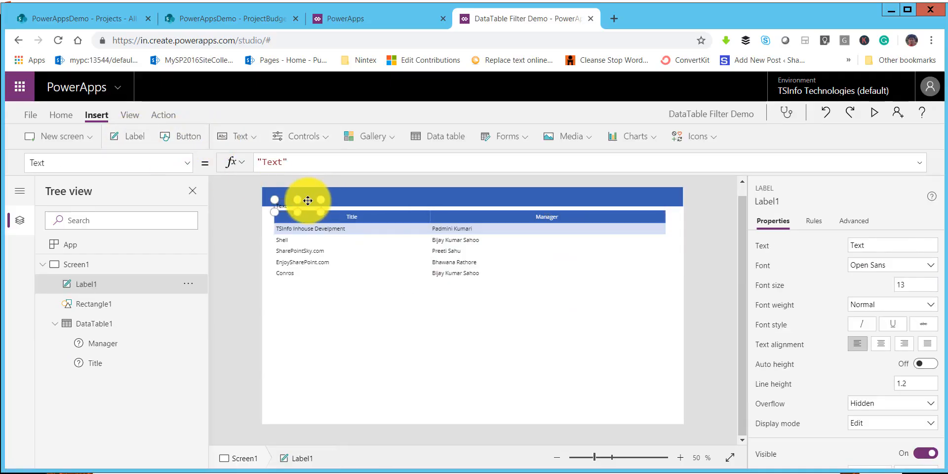
{"action": "left_click_drag", "start_coordinate": [309, 197], "coordinate": [306, 191]}
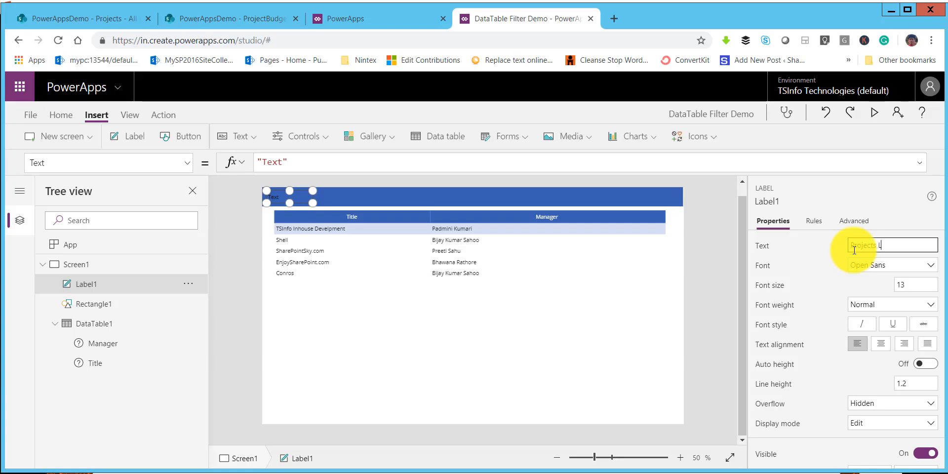
{"action": "left_click", "coordinate": [901, 286]}
{"action": "type", "text": "15"}
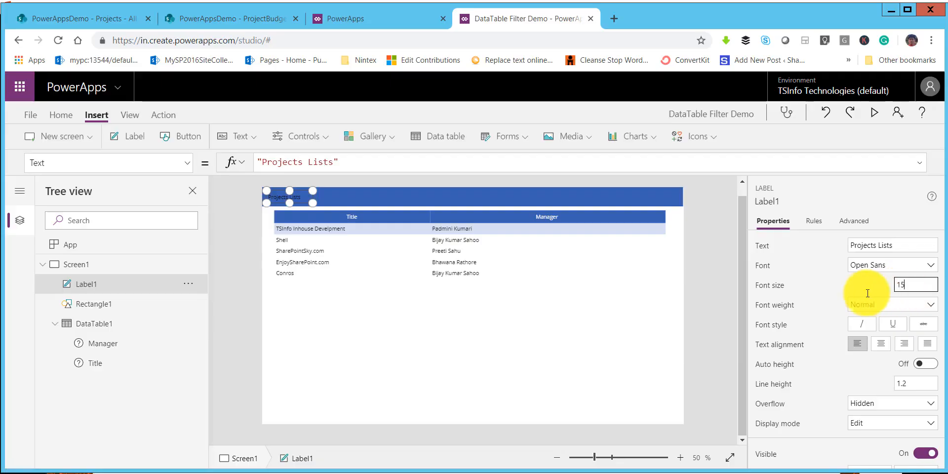
Step: Set the text color of the "Projects Lists" label to white
{"action": "scroll", "coordinate": [915, 394], "scroll_direction": "down", "scroll_amount": 5}
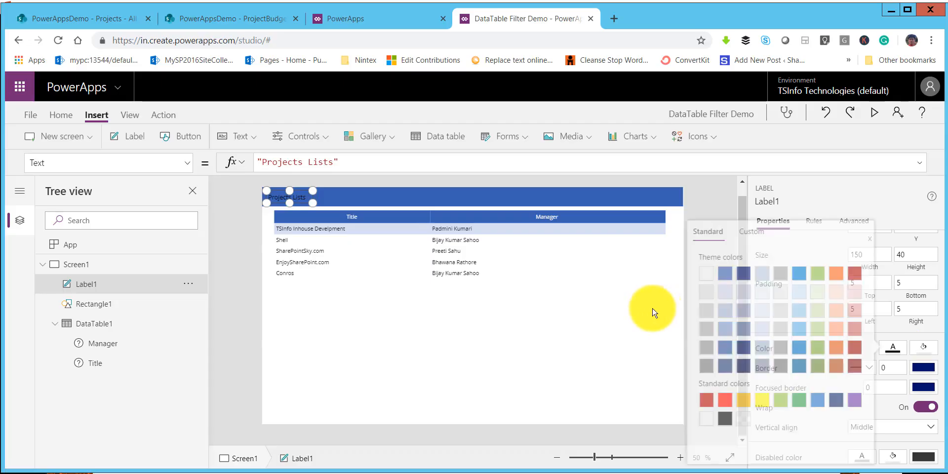
{"action": "left_click", "coordinate": [705, 274]}
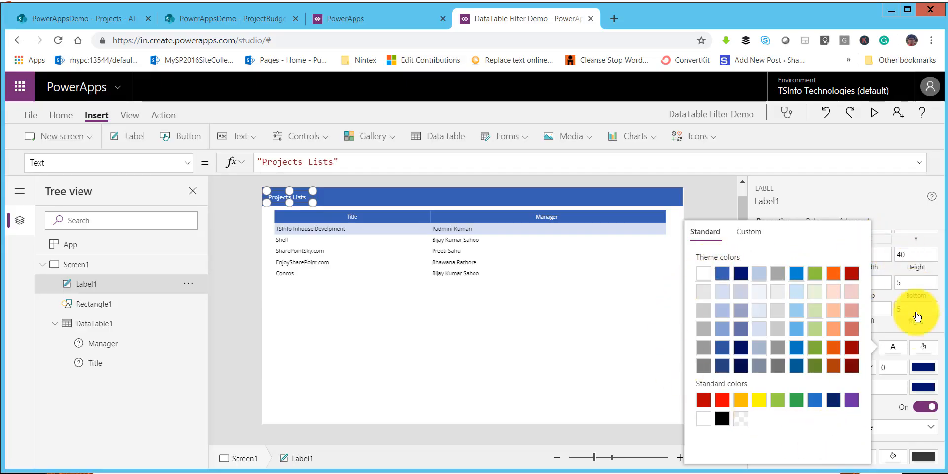
{"action": "left_click", "coordinate": [903, 353]}
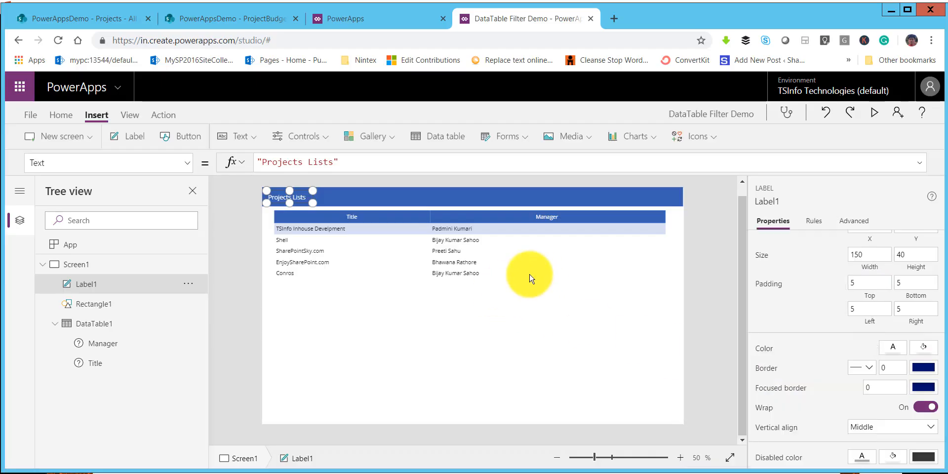
{"action": "left_click", "coordinate": [351, 199]}
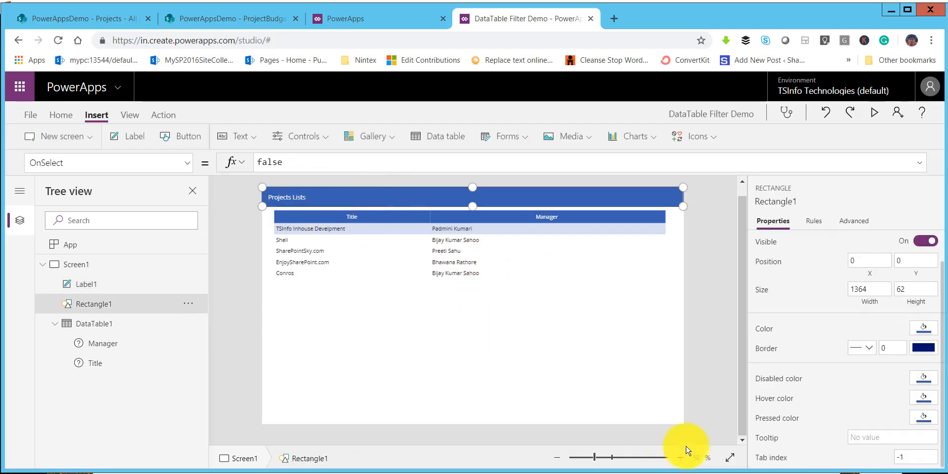
{"action": "left_click", "coordinate": [533, 354]}
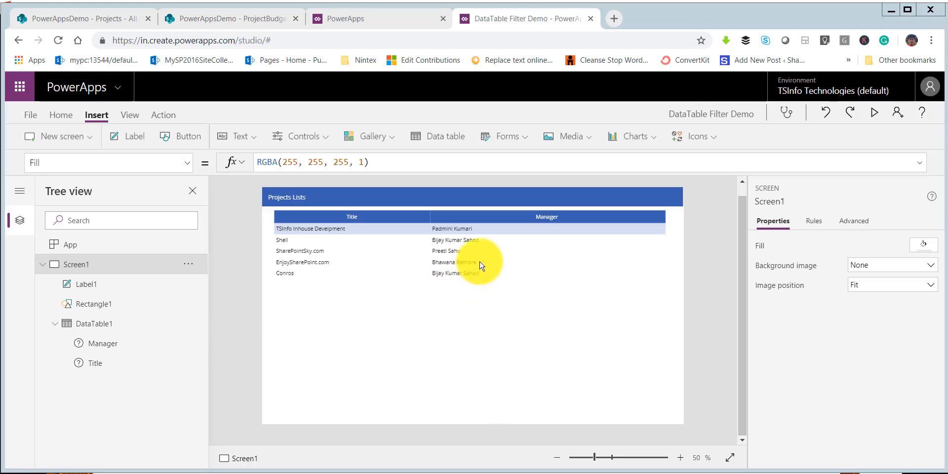
{"action": "left_click", "coordinate": [530, 262]}
{"action": "left_click", "coordinate": [336, 198]}
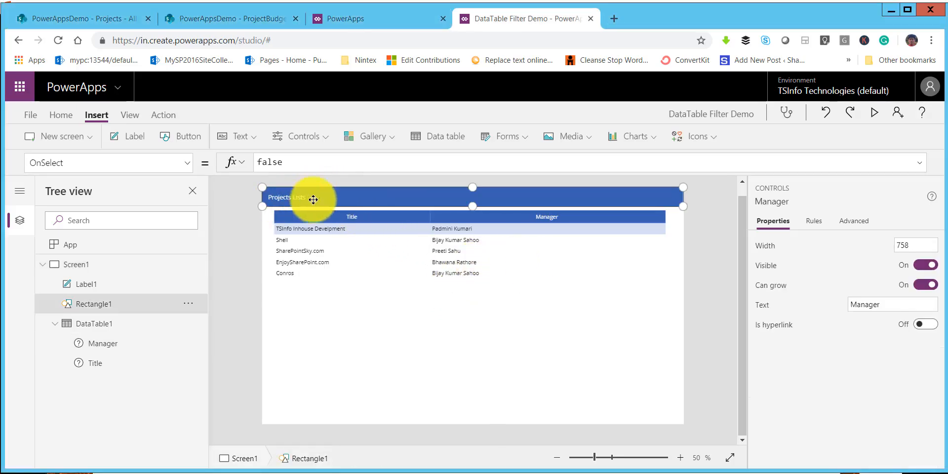
{"action": "left_click", "coordinate": [561, 285]}
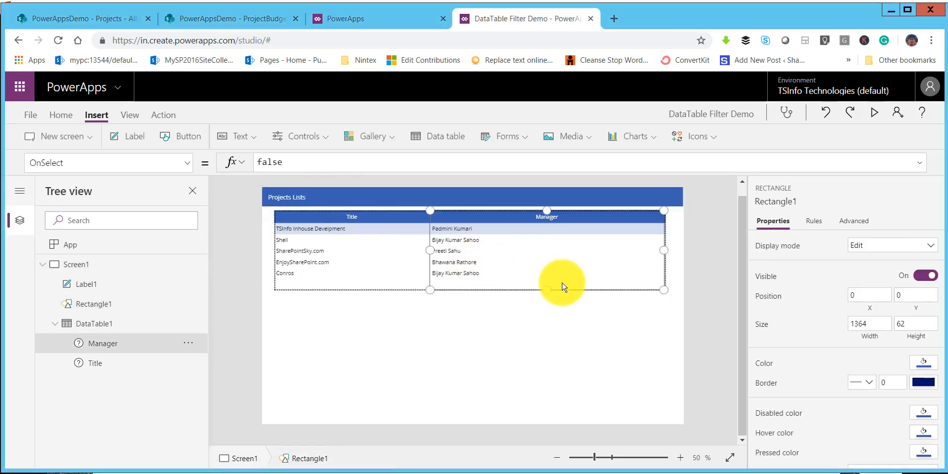
Step: Widen the projects data table on both sides to about 1337, starting at about X 14
{"action": "left_click", "coordinate": [669, 318]}
{"action": "left_click", "coordinate": [99, 327]}
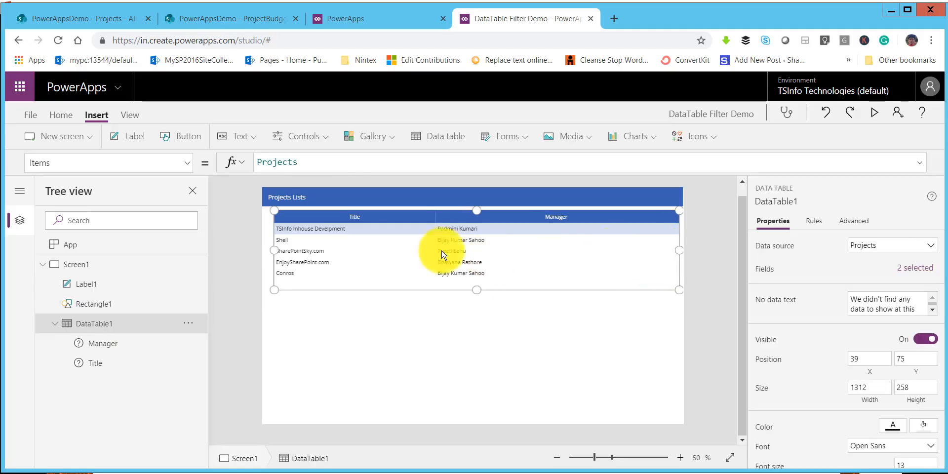
{"action": "left_click_drag", "start_coordinate": [267, 250], "coordinate": [261, 250]}
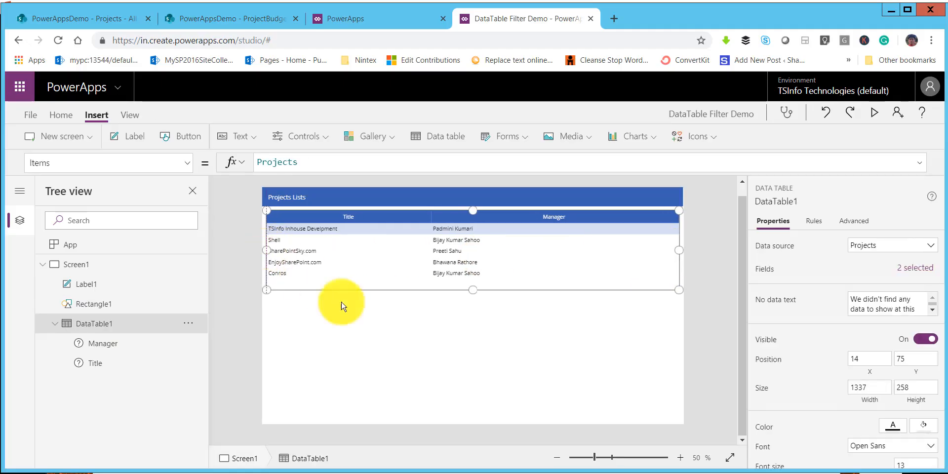
Step: Insert a second data table on Screen1 and place it below the first at about X 14, Y 402, 800 wide by 338 high
{"action": "left_click", "coordinate": [415, 335]}
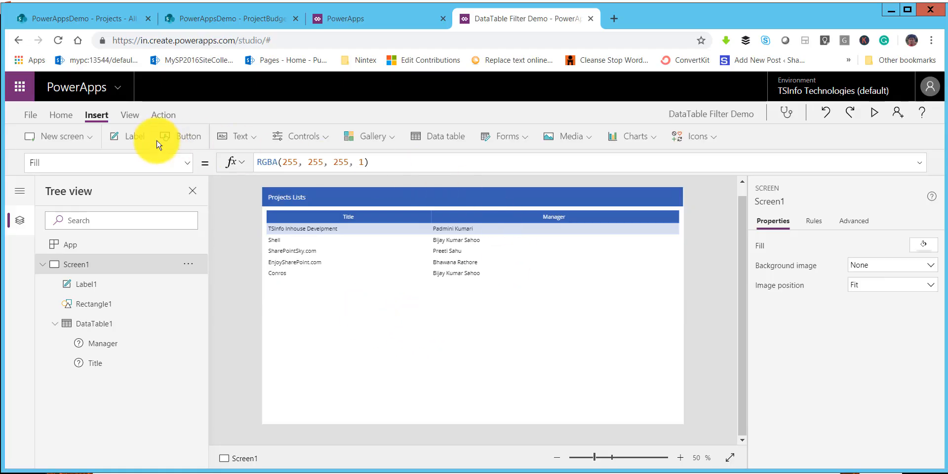
{"action": "left_click", "coordinate": [435, 136]}
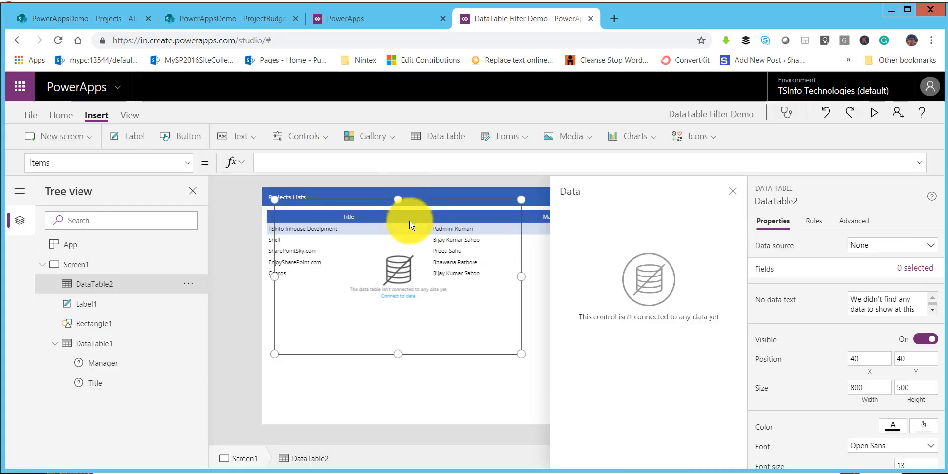
{"action": "left_click_drag", "start_coordinate": [410, 226], "coordinate": [439, 315]}
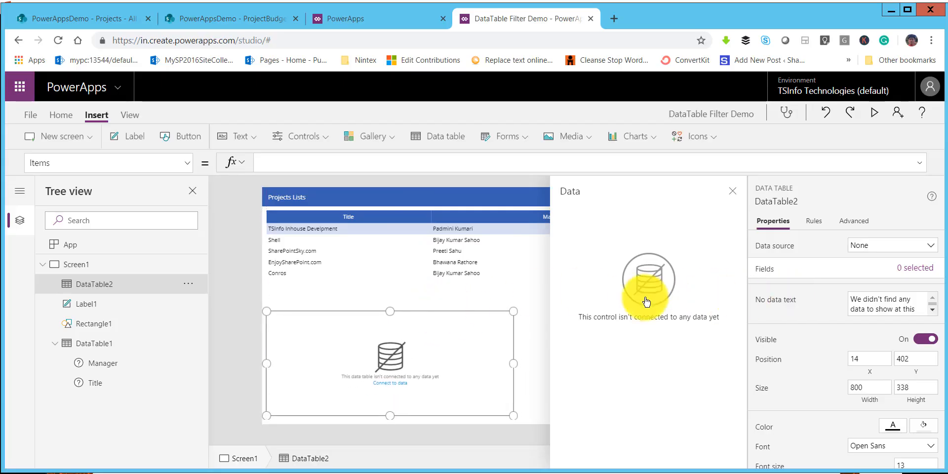
Step: Assign Projects to the lower data table, and start adding another data source from the PowerAppsDemo SharePoint site
{"action": "left_click", "coordinate": [890, 252]}
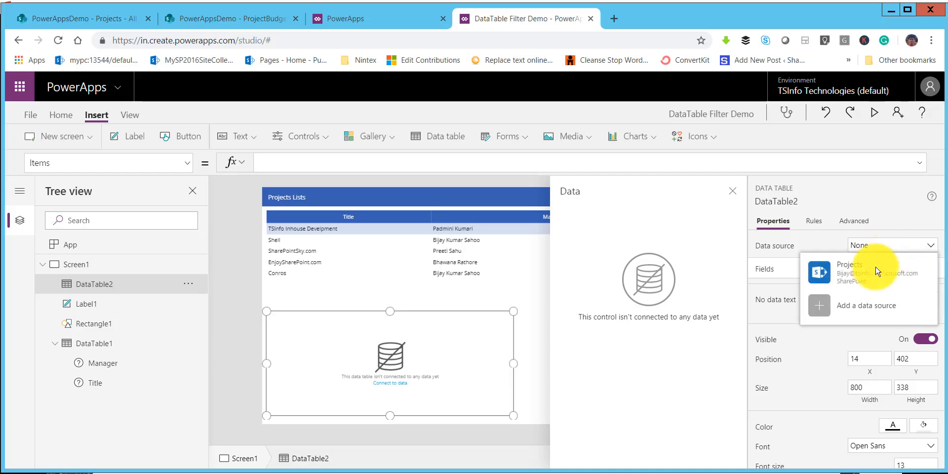
{"action": "left_click", "coordinate": [852, 270]}
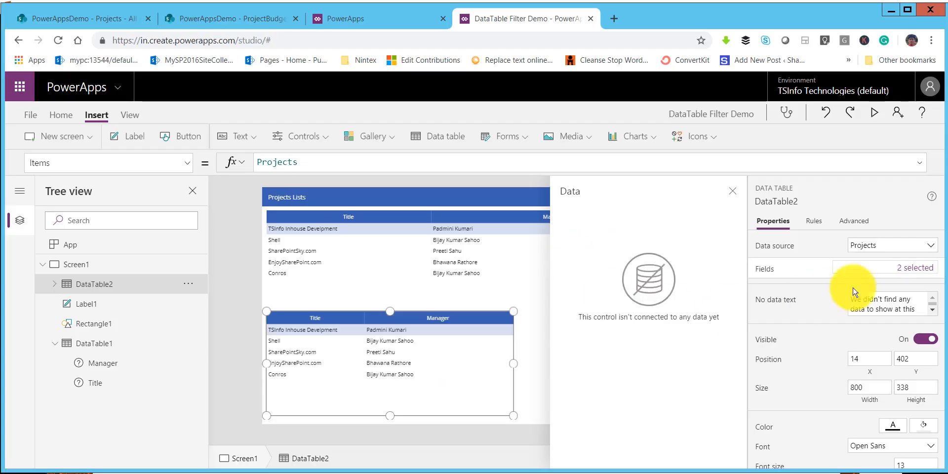
{"action": "left_click", "coordinate": [888, 252]}
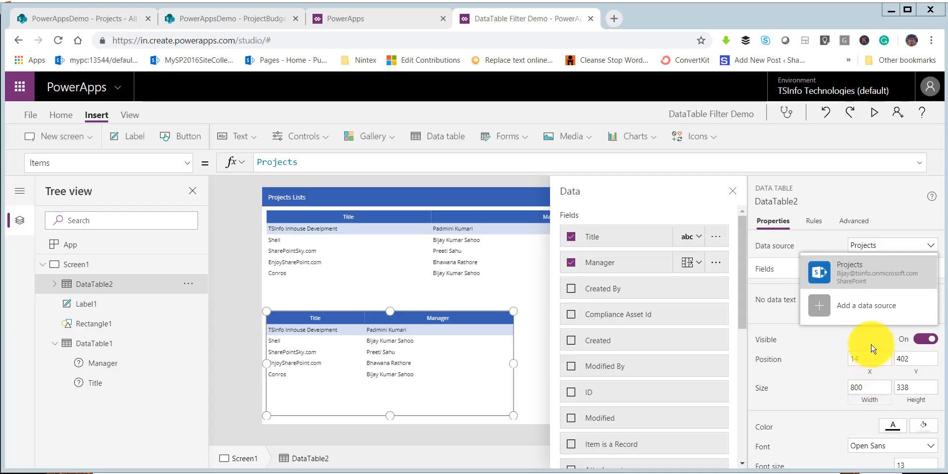
{"action": "left_click", "coordinate": [820, 306]}
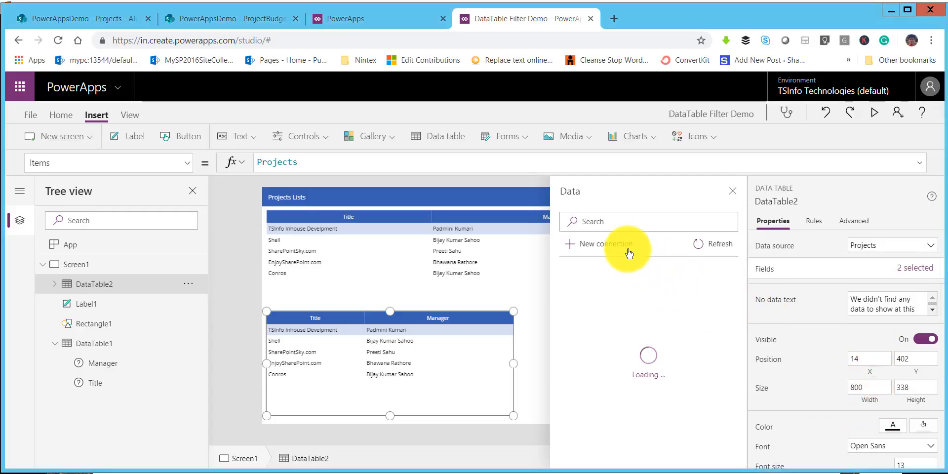
{"action": "left_click", "coordinate": [615, 327]}
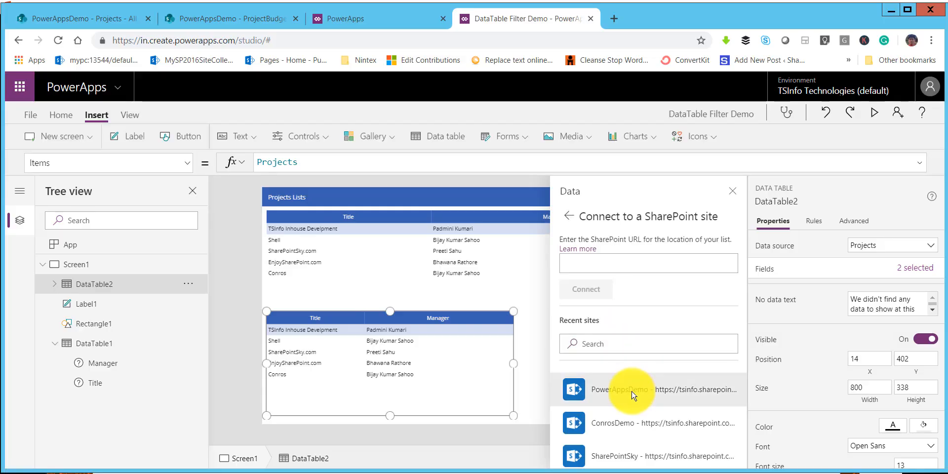
{"action": "left_click", "coordinate": [633, 395]}
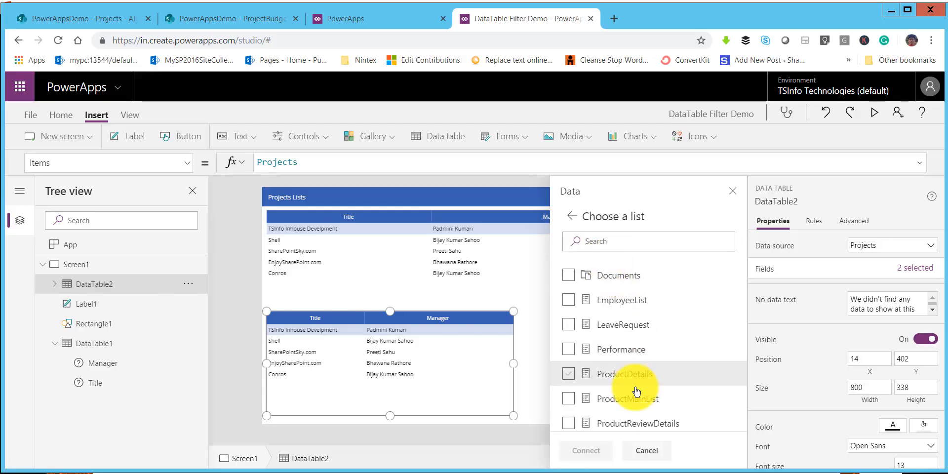
Step: Connect the lower data table to the ProjectBudget list and close the data pane
{"action": "scroll", "coordinate": [637, 392], "scroll_direction": "down", "scroll_amount": 3}
{"action": "scroll", "coordinate": [638, 392], "scroll_direction": "up", "scroll_amount": 2}
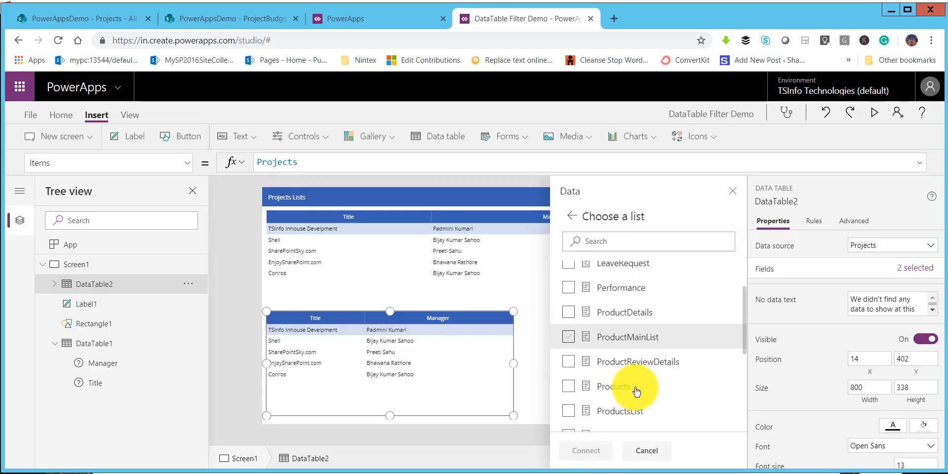
{"action": "scroll", "coordinate": [636, 391], "scroll_direction": "down", "scroll_amount": 2}
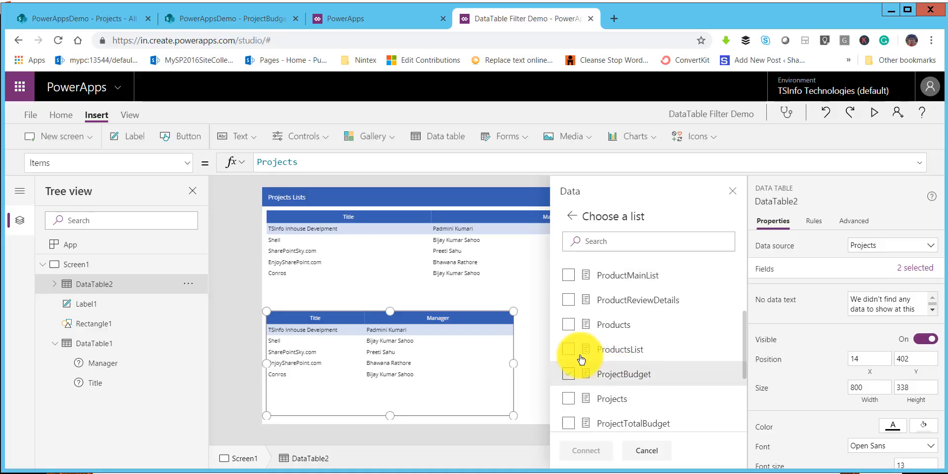
{"action": "left_click", "coordinate": [564, 380]}
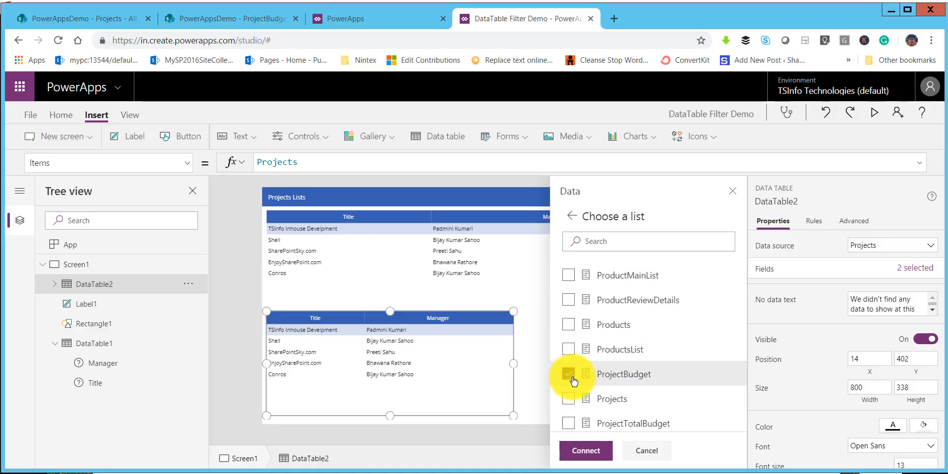
{"action": "left_click", "coordinate": [589, 452]}
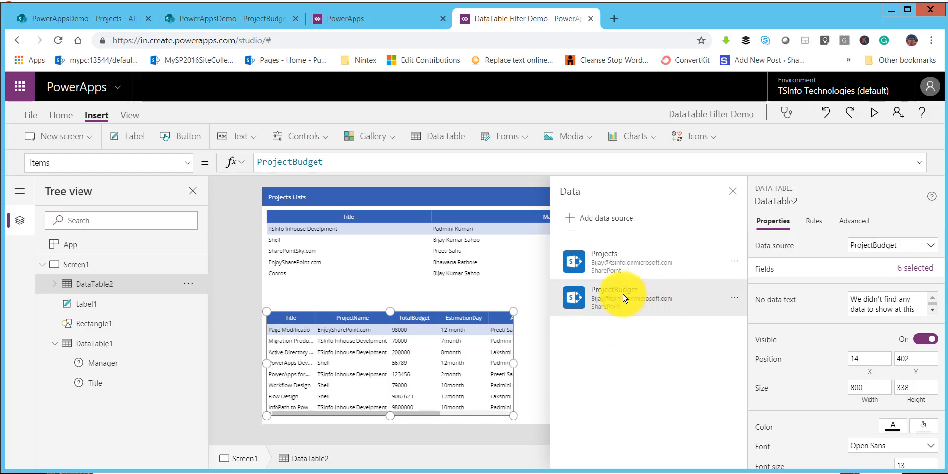
{"action": "left_click", "coordinate": [732, 192]}
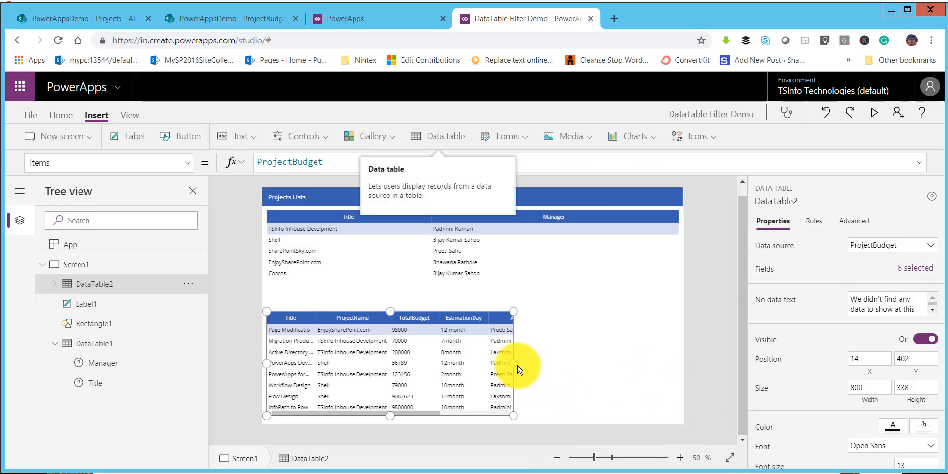
Step: Widen the ProjectBudget data table to about 1337 so it spans the same width as the projects table
{"action": "left_click_drag", "start_coordinate": [517, 364], "coordinate": [679, 369]}
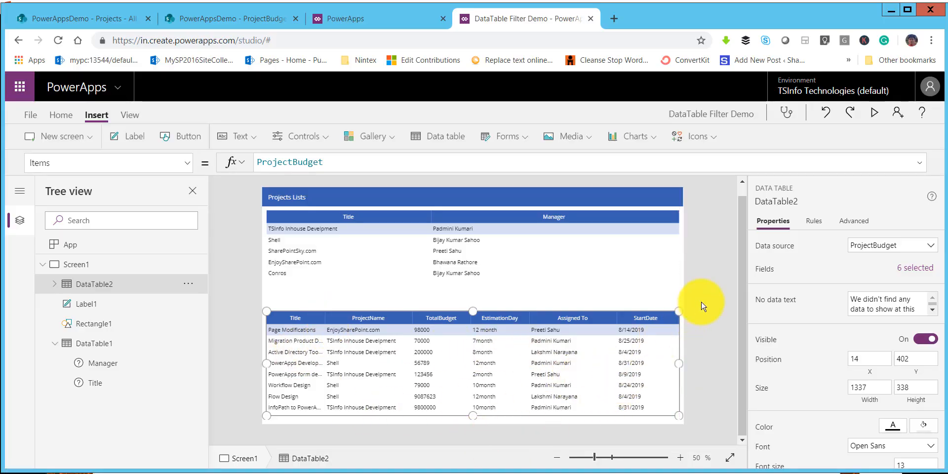
{"action": "left_click", "coordinate": [677, 301]}
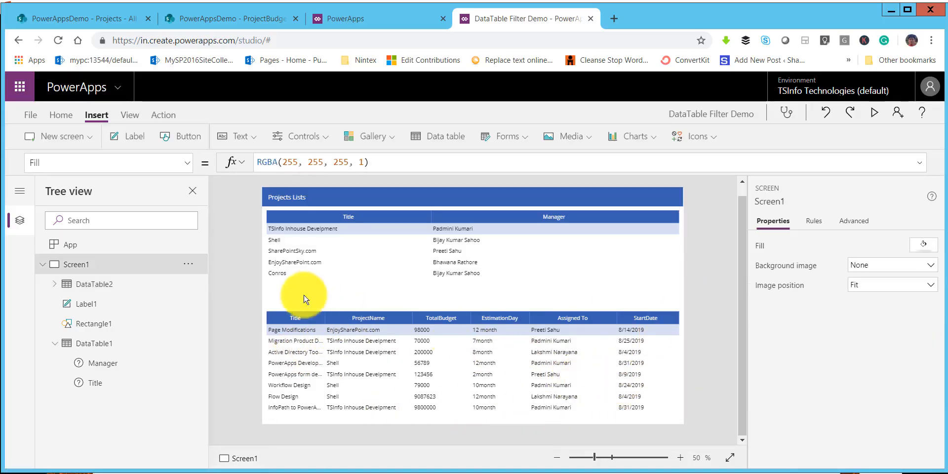
Step: Duplicate the blue header rectangle and place the copy between the two data tables at about X 2, Y 312
{"action": "left_click", "coordinate": [324, 203]}
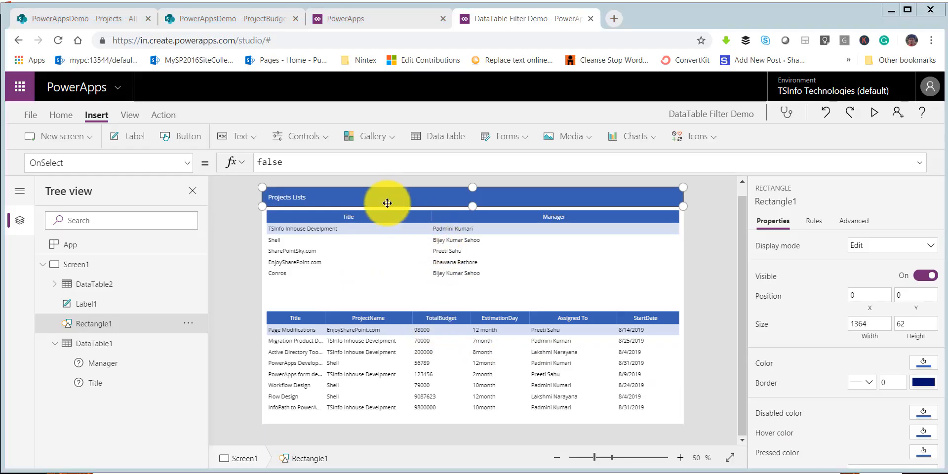
{"action": "left_click", "coordinate": [458, 296]}
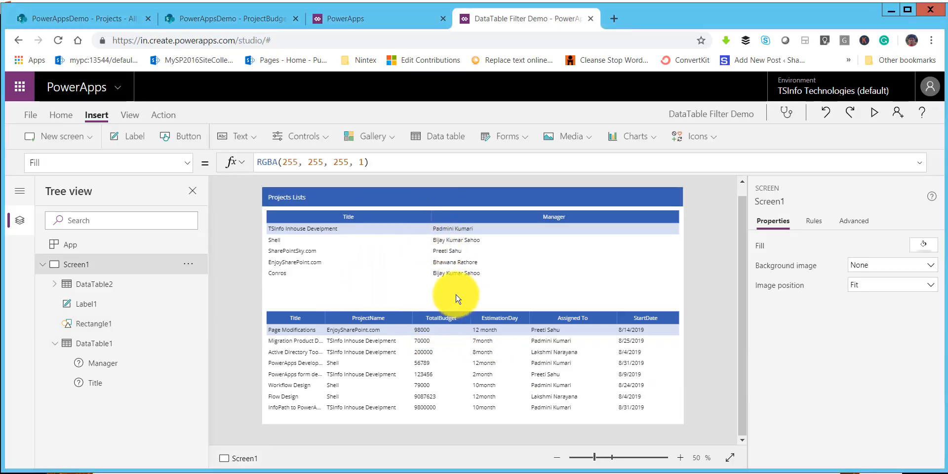
{"action": "left_click", "coordinate": [390, 200]}
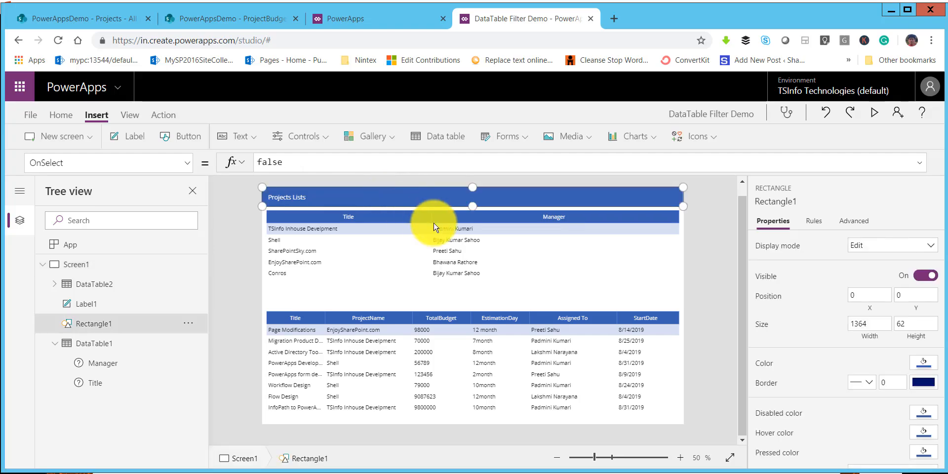
{"action": "left_click", "coordinate": [375, 276]}
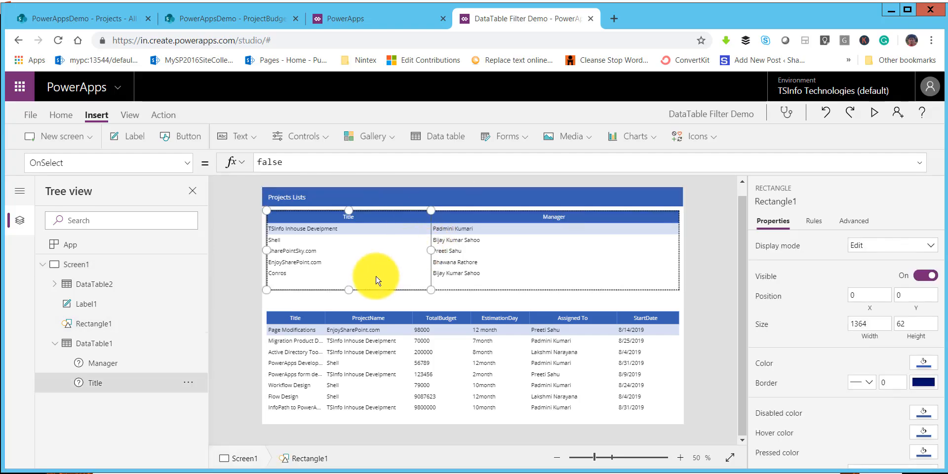
{"action": "left_click", "coordinate": [408, 305]}
{"action": "key", "text": "ctrl+v"}
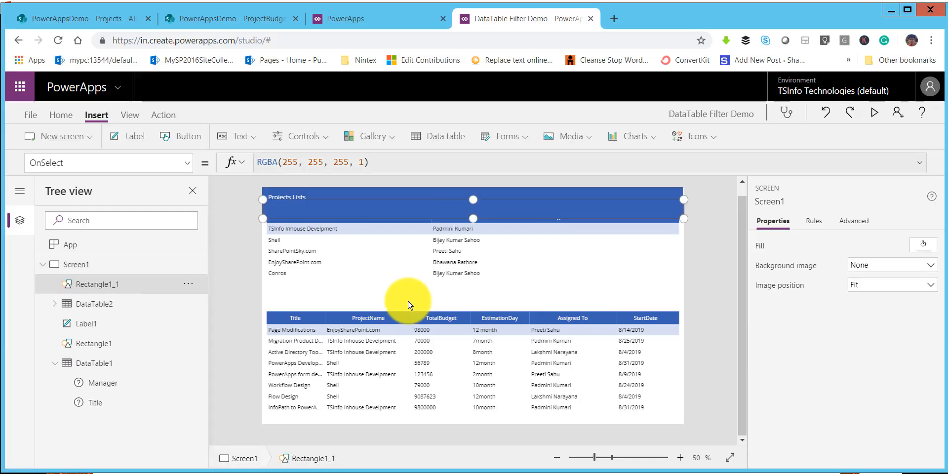
{"action": "left_click_drag", "start_coordinate": [396, 205], "coordinate": [409, 290]}
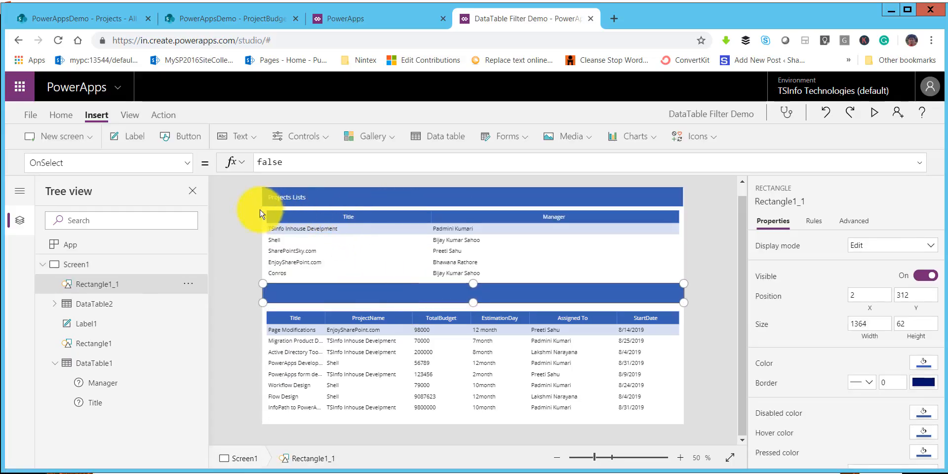
{"action": "left_click", "coordinate": [725, 307]}
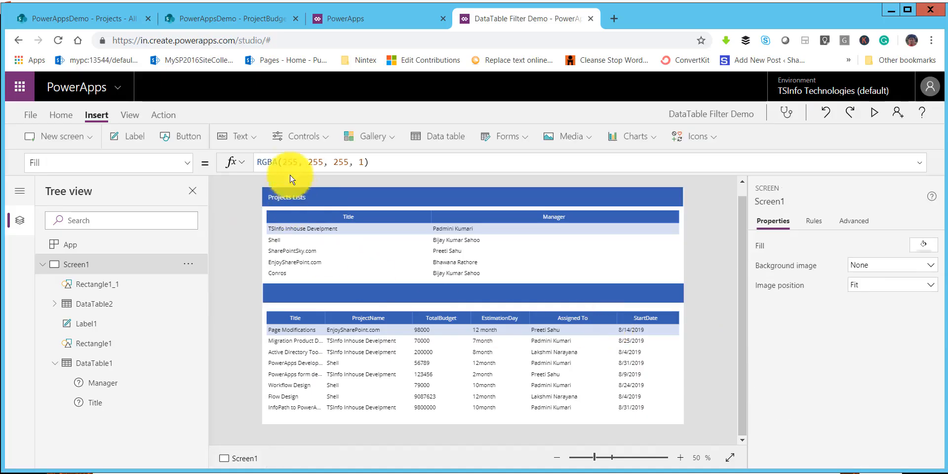
Step: Insert a label on the lower blue banner at about X 30, Y 323 and set its text to "Sub Projects"
{"action": "left_click", "coordinate": [129, 136]}
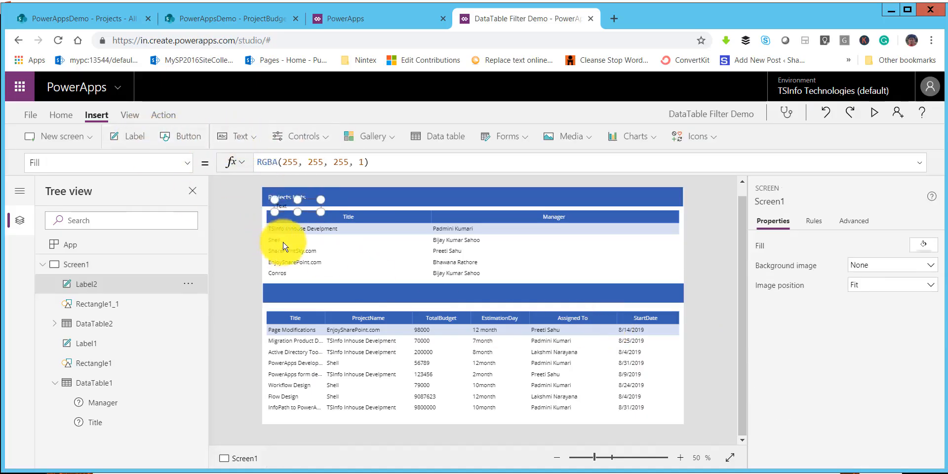
{"action": "left_click_drag", "start_coordinate": [282, 201], "coordinate": [280, 297]}
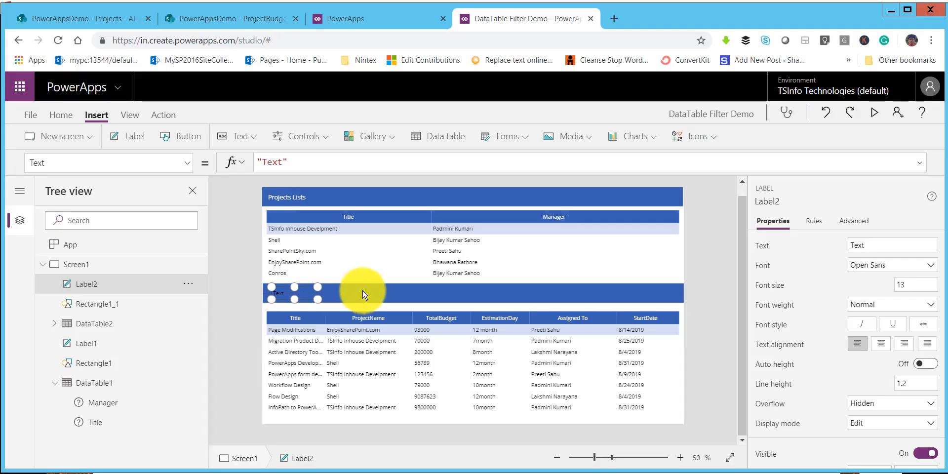
{"action": "left_click", "coordinate": [869, 242]}
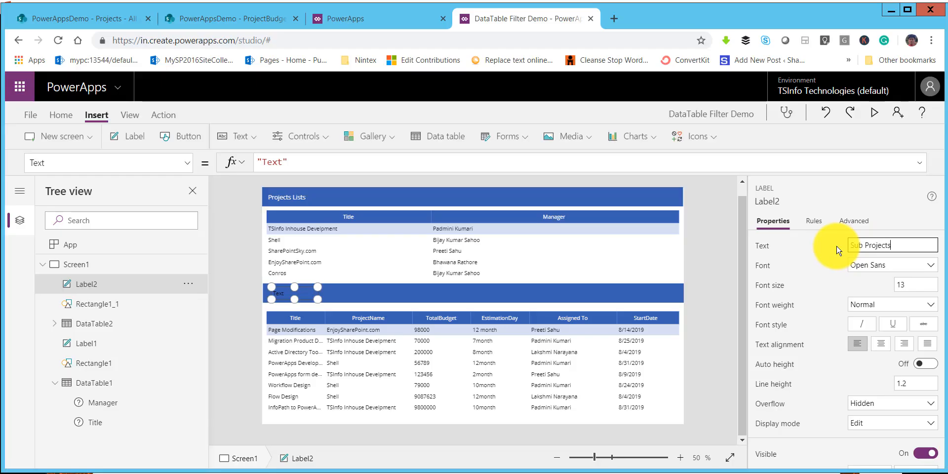
Step: Set the Sub Projects label's font color to white
{"action": "left_click", "coordinate": [901, 285]}
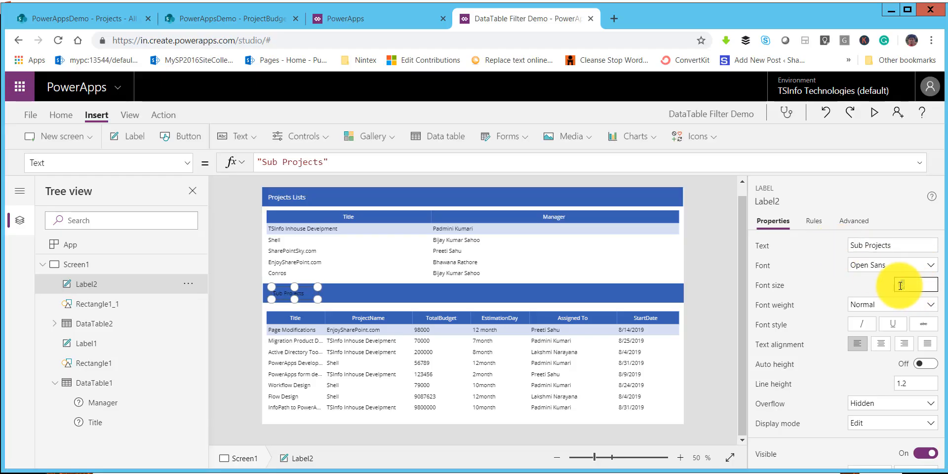
{"action": "scroll", "coordinate": [899, 390], "scroll_direction": "down", "scroll_amount": 3}
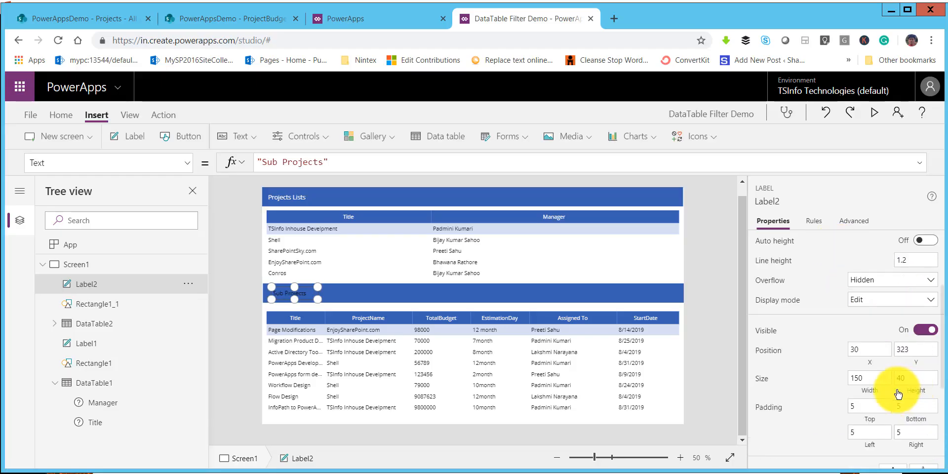
{"action": "scroll", "coordinate": [899, 394], "scroll_direction": "down", "scroll_amount": 3}
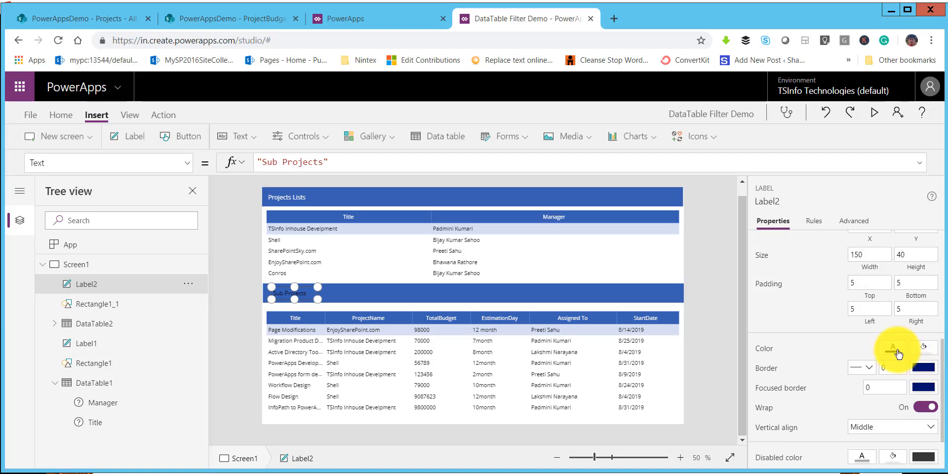
{"action": "left_click", "coordinate": [895, 351]}
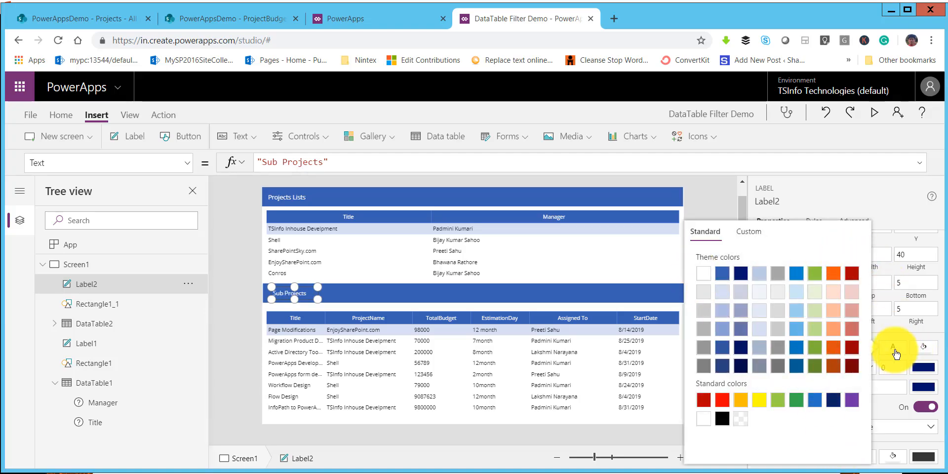
{"action": "left_click", "coordinate": [895, 351]}
{"action": "left_click", "coordinate": [555, 286]}
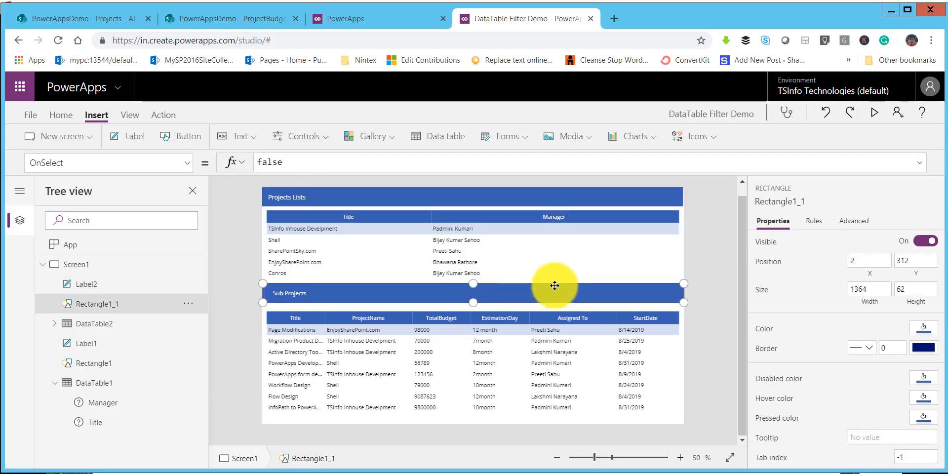
{"action": "left_click", "coordinate": [709, 272]}
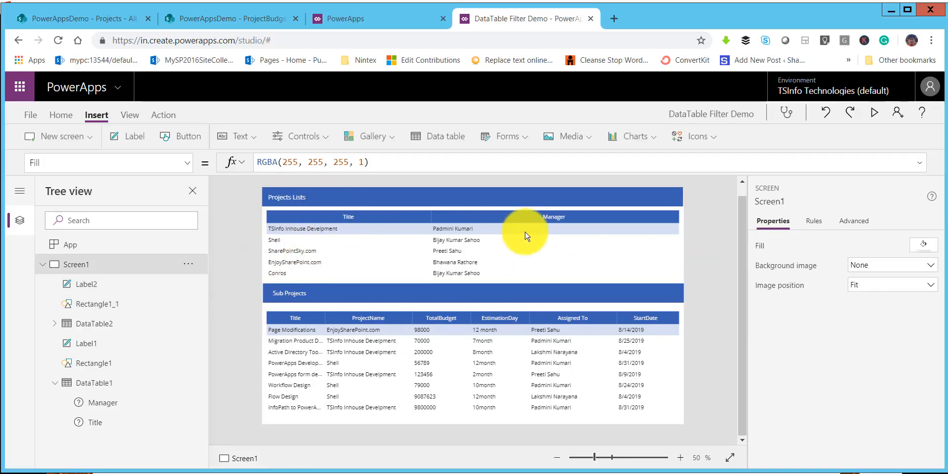
Step: Move the ProjectBudget data table to about X 2, Y 394 and widen it to about 1349
{"action": "left_click", "coordinate": [348, 322]}
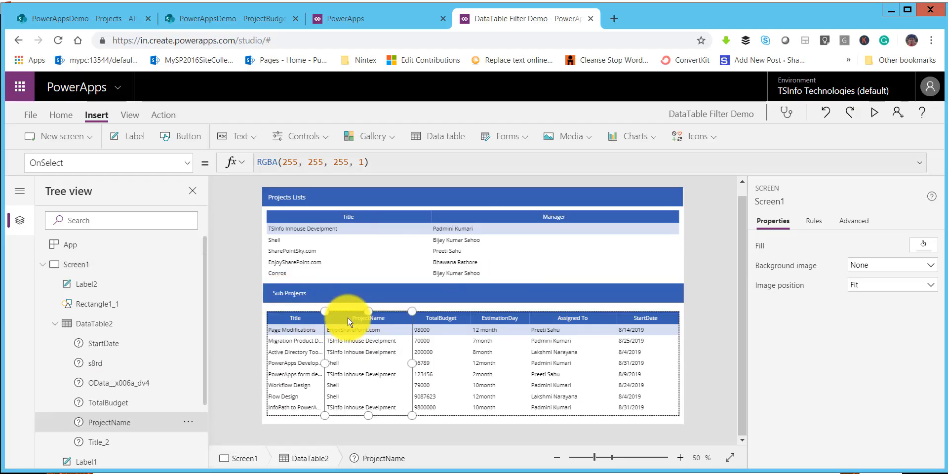
{"action": "left_click", "coordinate": [83, 325]}
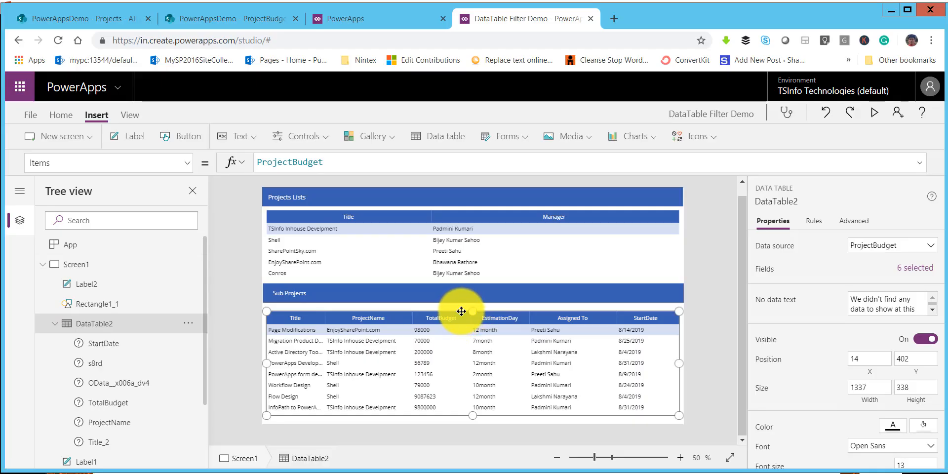
{"action": "left_click_drag", "start_coordinate": [463, 312], "coordinate": [460, 308]}
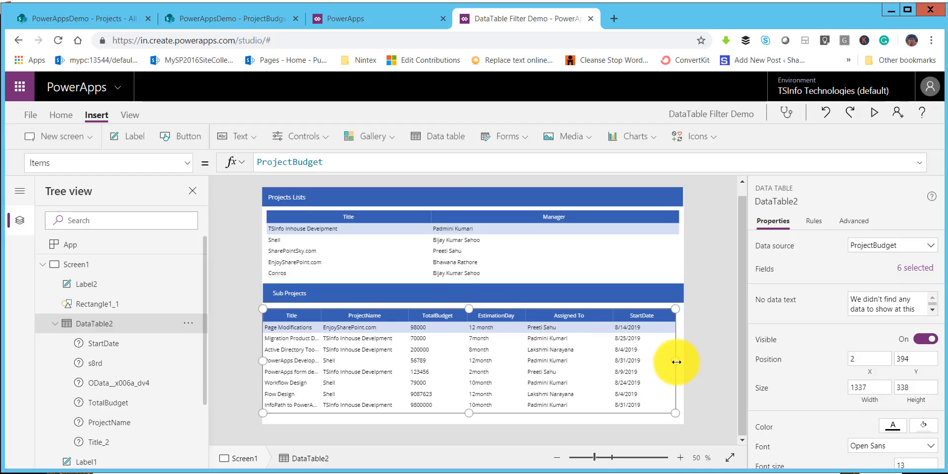
{"action": "left_click_drag", "start_coordinate": [679, 362], "coordinate": [683, 362]}
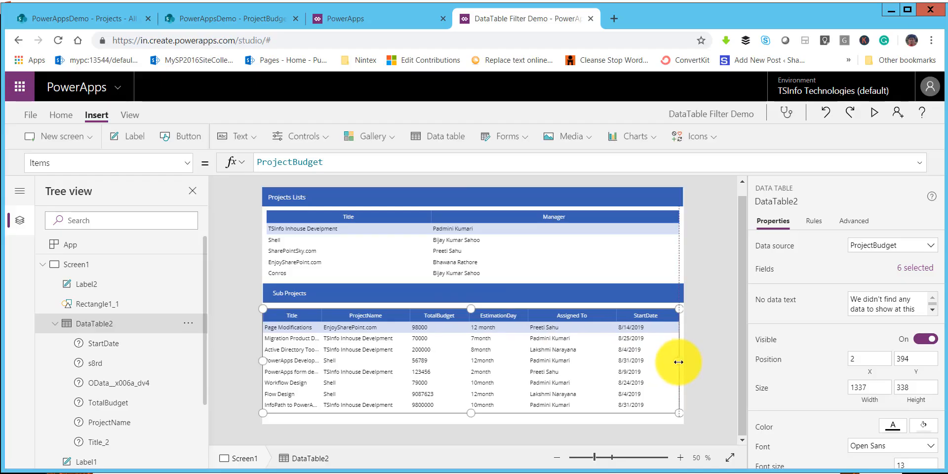
{"action": "left_click", "coordinate": [705, 293]}
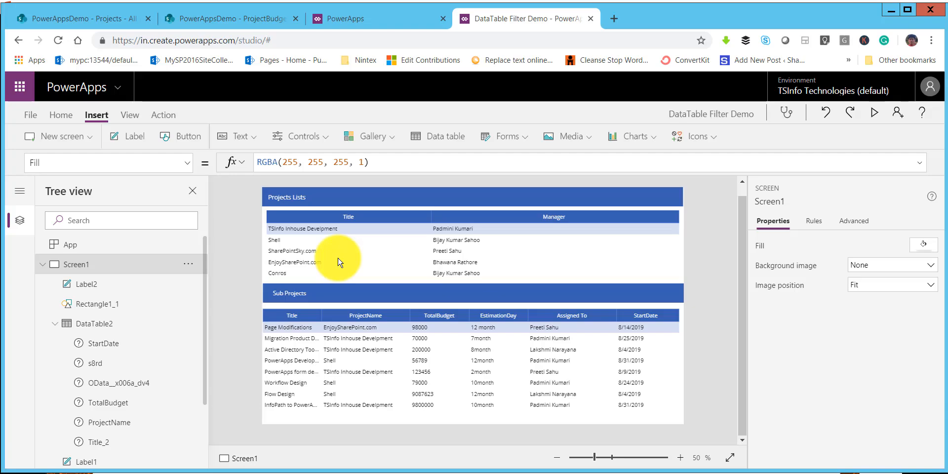
Step: Replace the OnSelect formula of the projects table's Title column with the start of a Navigate call: Navigate(Screen1,ScreenTransition.None
{"action": "left_click", "coordinate": [339, 218]}
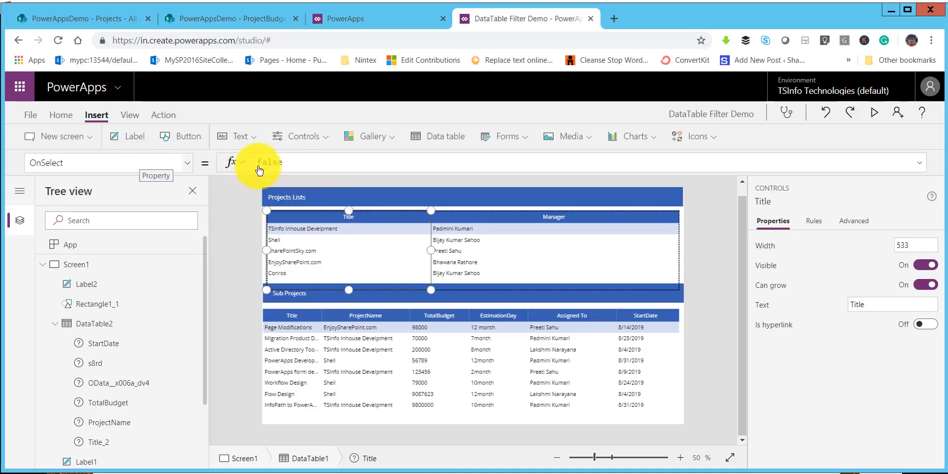
{"action": "left_click_drag", "start_coordinate": [294, 162], "coordinate": [257, 162]}
{"action": "key", "text": "BackSpace"}
{"action": "type", "text": "Nav"}
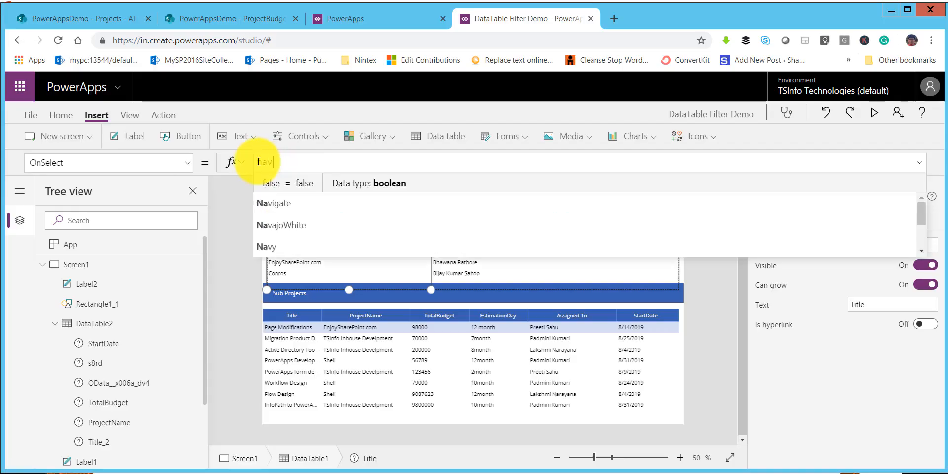
{"action": "key", "text": "Tab"}
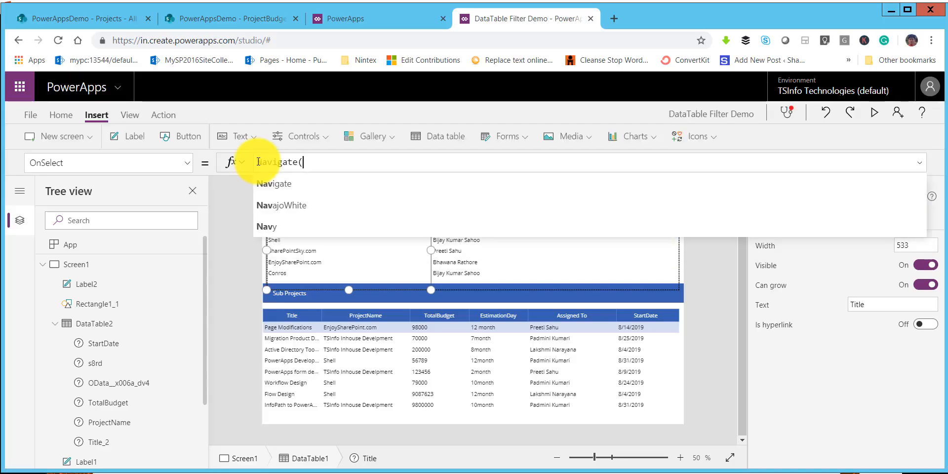
{"action": "key", "text": "Tab"}
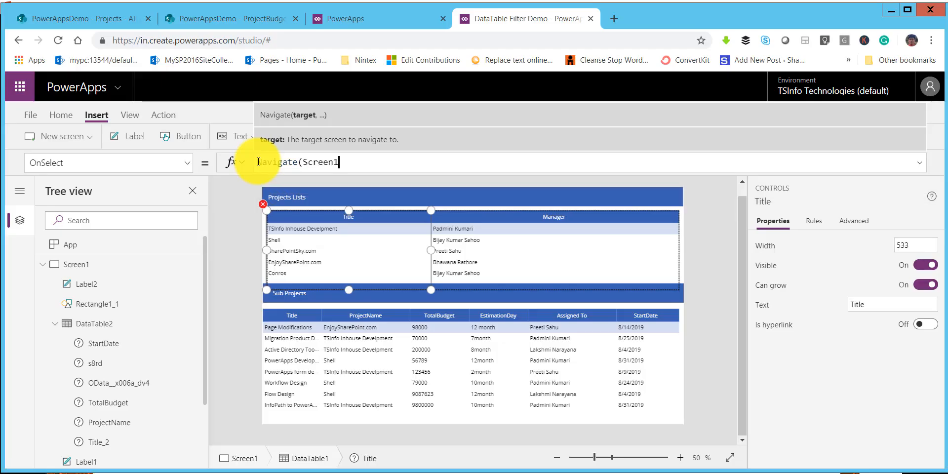
{"action": "key", "text": "BackSpace"}
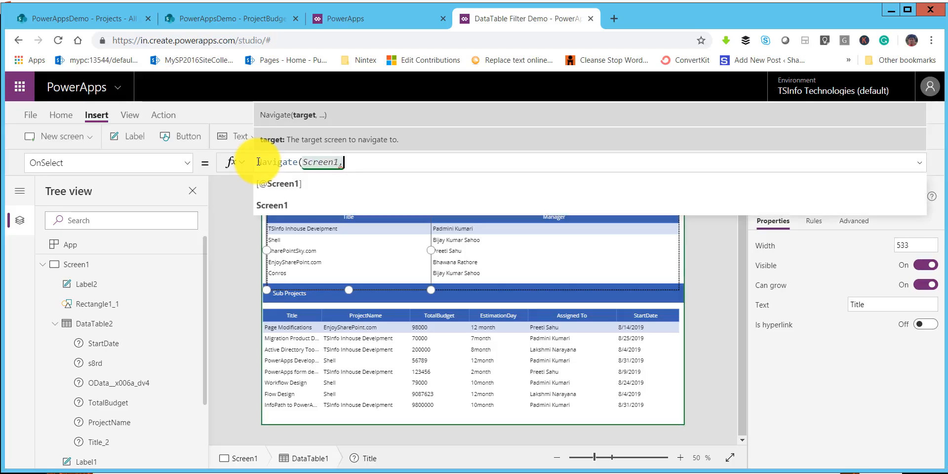
{"action": "type", "text": ","}
{"action": "key", "text": "Down"}
{"action": "key", "text": "Down"}
{"action": "key", "text": "Down"}
{"action": "key", "text": "Down"}
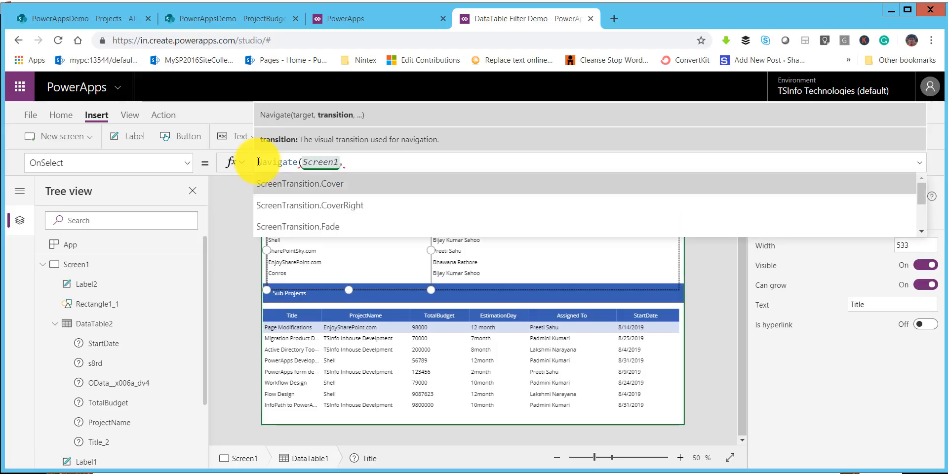
{"action": "key", "text": "Tab"}
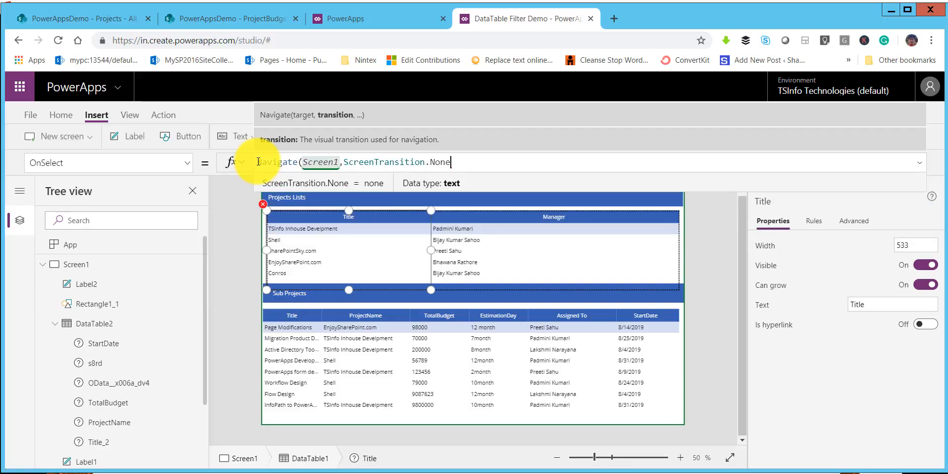
Step: Add a context record in braces containing selectedProject as the third argument of the Title column's Navigate formula
{"action": "type", "text": ","}
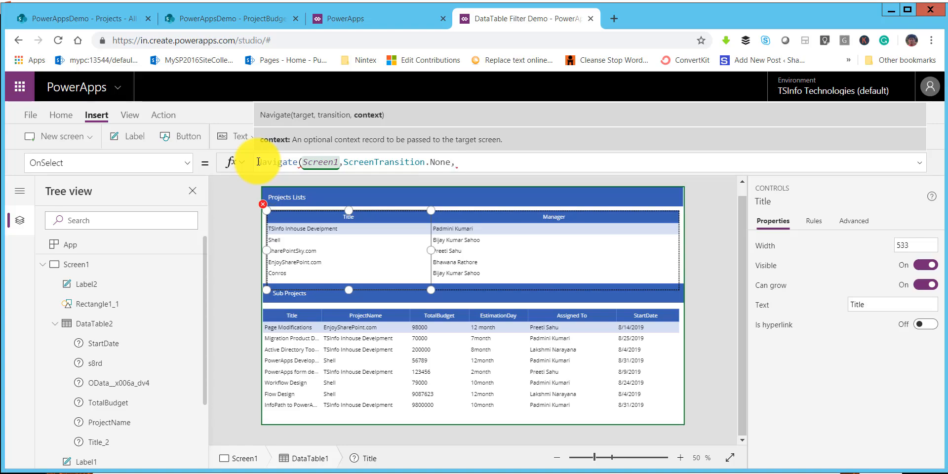
{"action": "type", "text": "seletctedProject"}
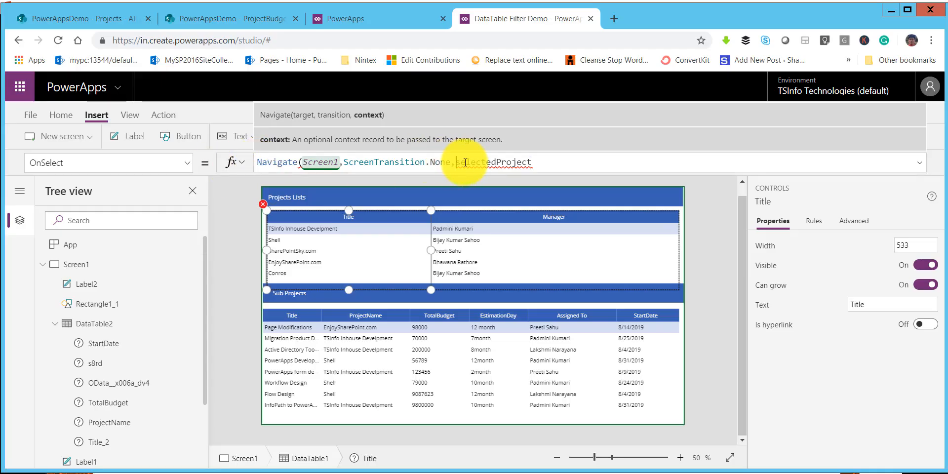
{"action": "type", "text": "({"}
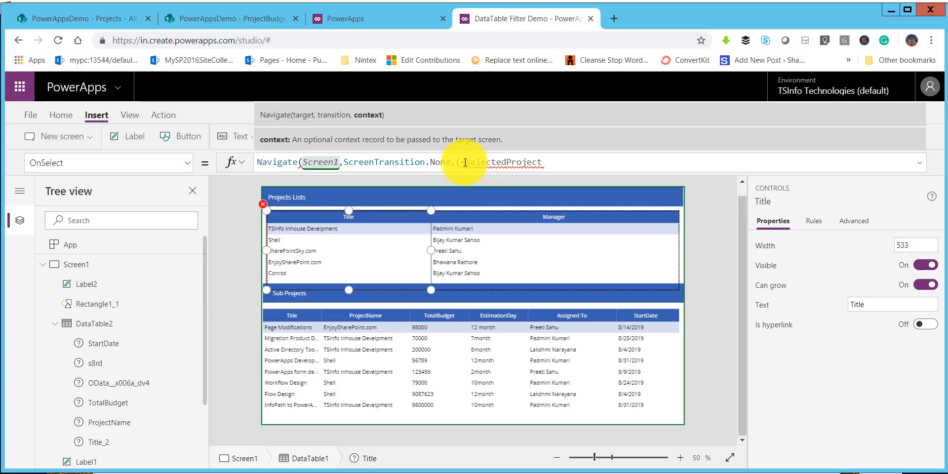
{"action": "key", "text": "BackSpace"}
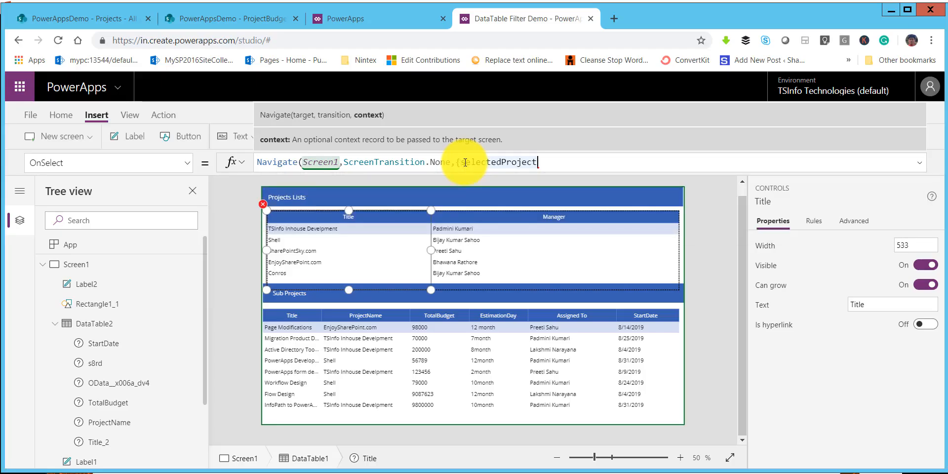
{"action": "type", "text": "}"}
{"action": "key", "text": "Left"}
{"action": "type", "text": ","}
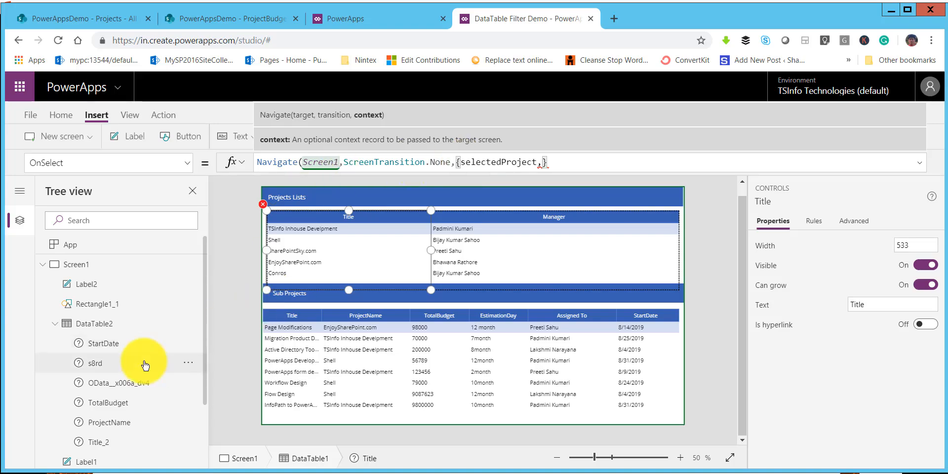
Step: Replace the comma after selectedProject in the Navigate context record with a colon and reference DataTable1 as its value
{"action": "scroll", "coordinate": [139, 366], "scroll_direction": "down", "scroll_amount": 2}
{"action": "left_click", "coordinate": [372, 257]}
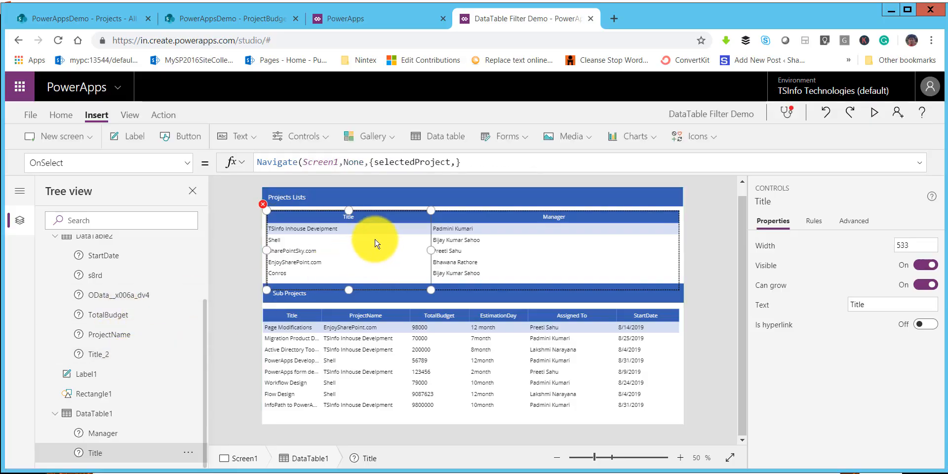
{"action": "left_click", "coordinate": [459, 162]}
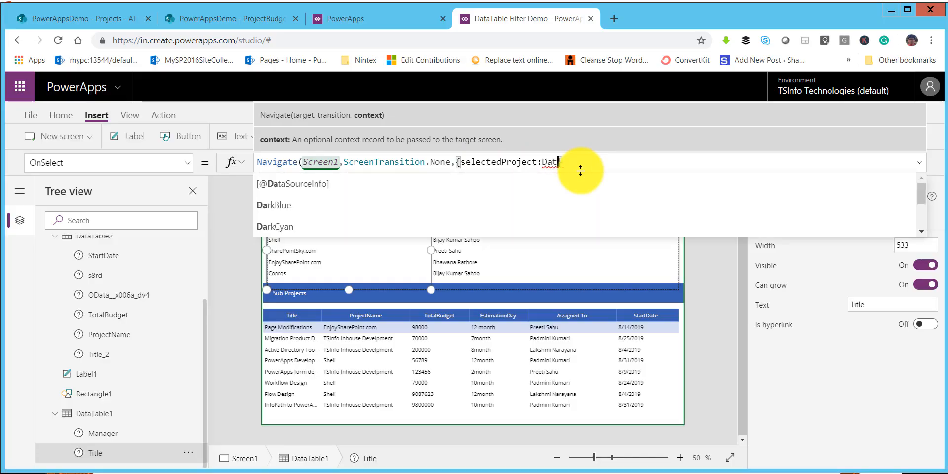
{"action": "type", "text": "a"}
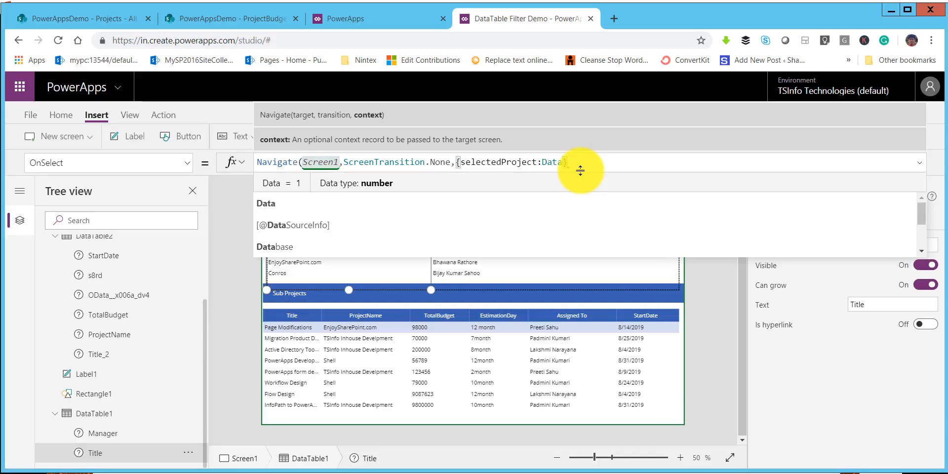
{"action": "type", "text": "tab"}
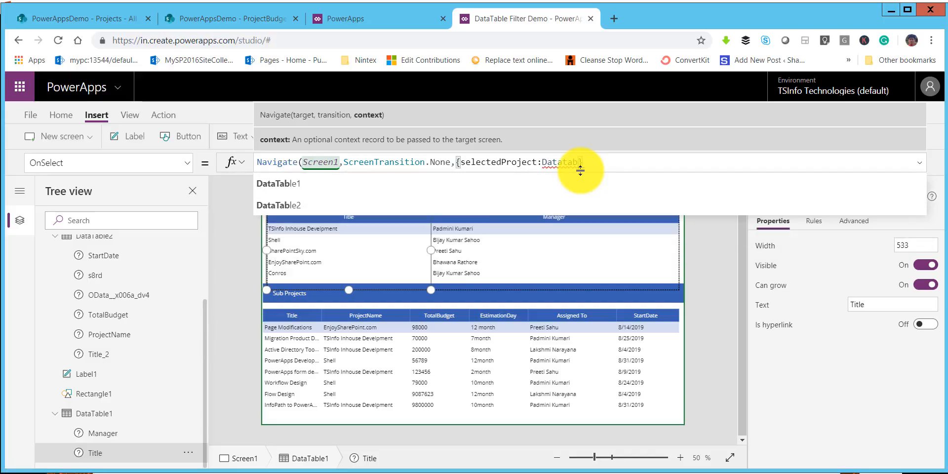
{"action": "key", "text": "Down"}
{"action": "key", "text": "Return"}
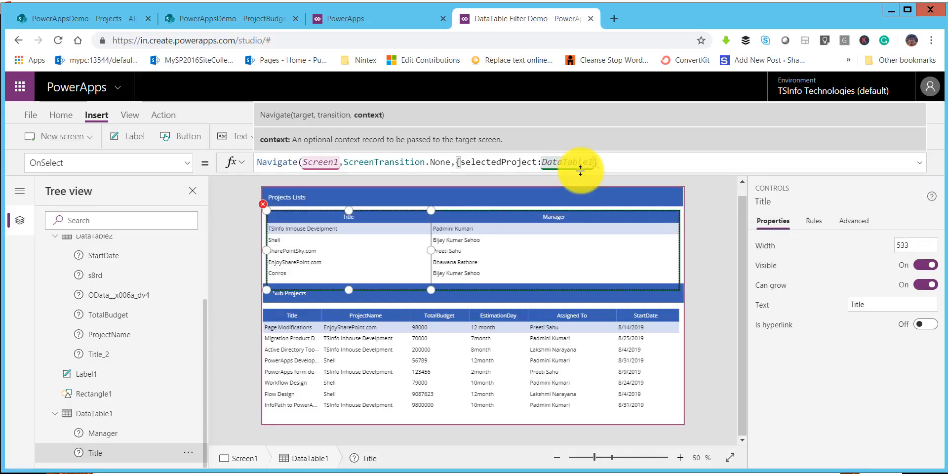
Step: Extend the DataTable1 reference to DataTable1.Selected.Title and close the Navigate formula with a parenthesis after the record
{"action": "type", "text": "."}
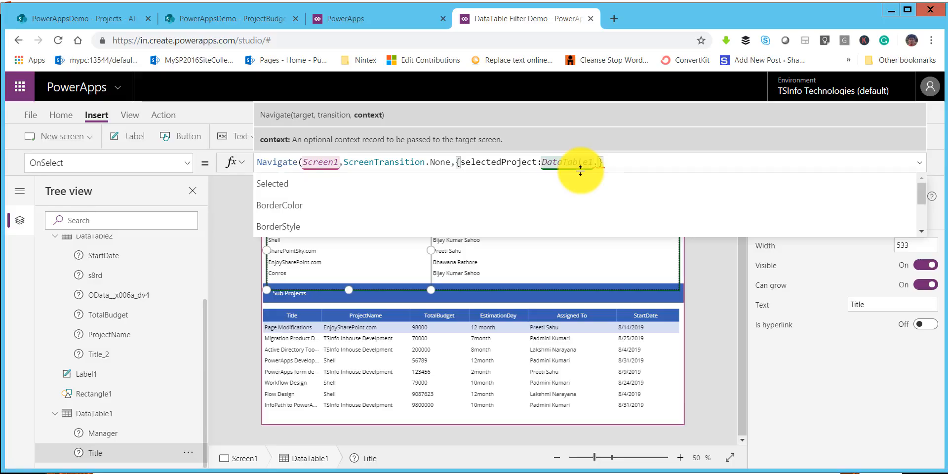
{"action": "key", "text": "Down"}
{"action": "key", "text": "Tab"}
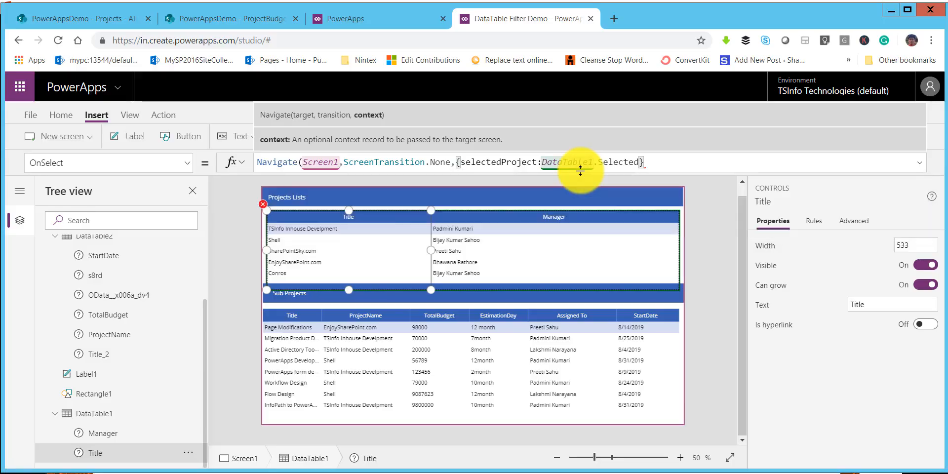
{"action": "type", "text": ".t"}
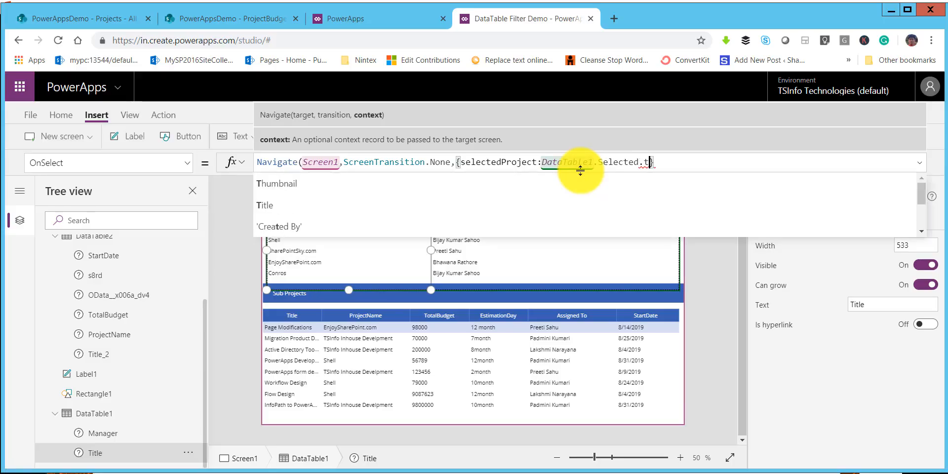
{"action": "key", "text": "Down"}
{"action": "key", "text": "Down"}
{"action": "key", "text": "Tab"}
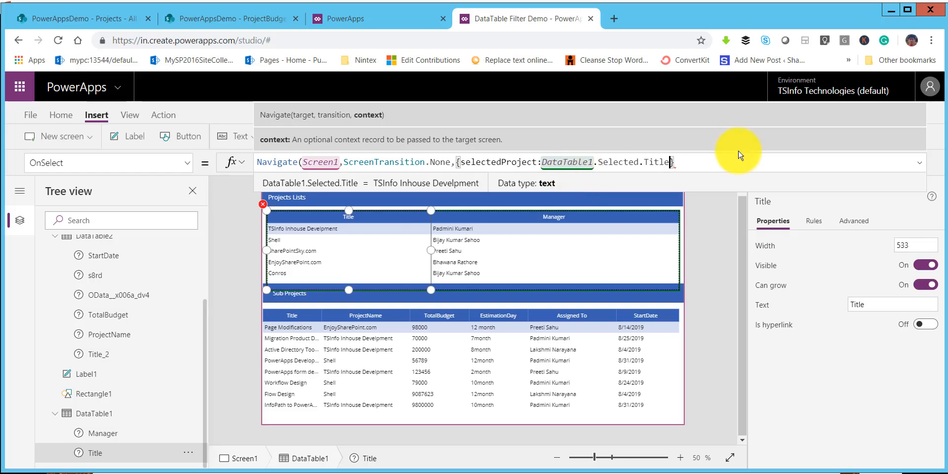
{"action": "left_click", "coordinate": [679, 164]}
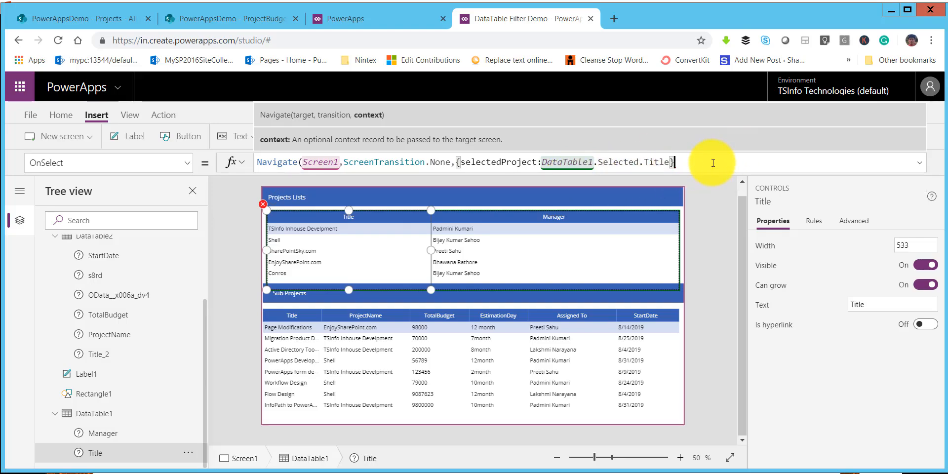
{"action": "type", "text": ")"}
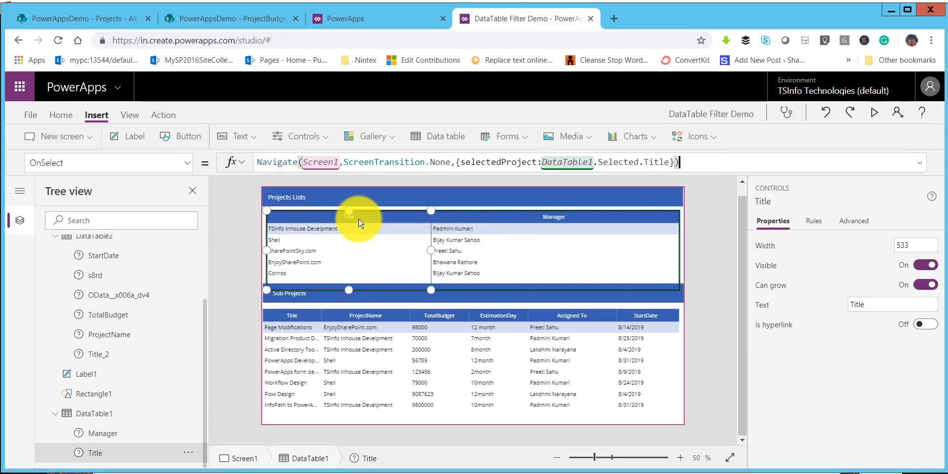
Step: Replace the Items formula of the Sub Projects table, DataTable2, with the start of a Filter call: Filter(ProjectBudget,
{"action": "left_click", "coordinate": [464, 314]}
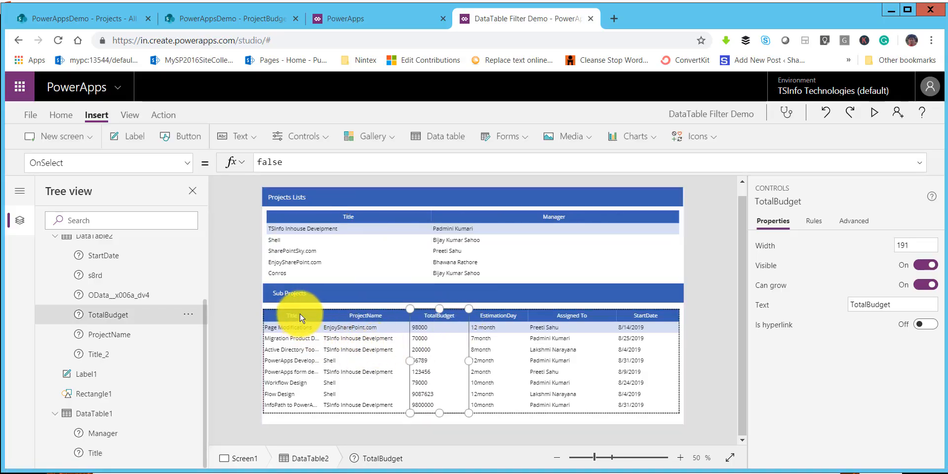
{"action": "scroll", "coordinate": [126, 310], "scroll_direction": "up", "scroll_amount": 2}
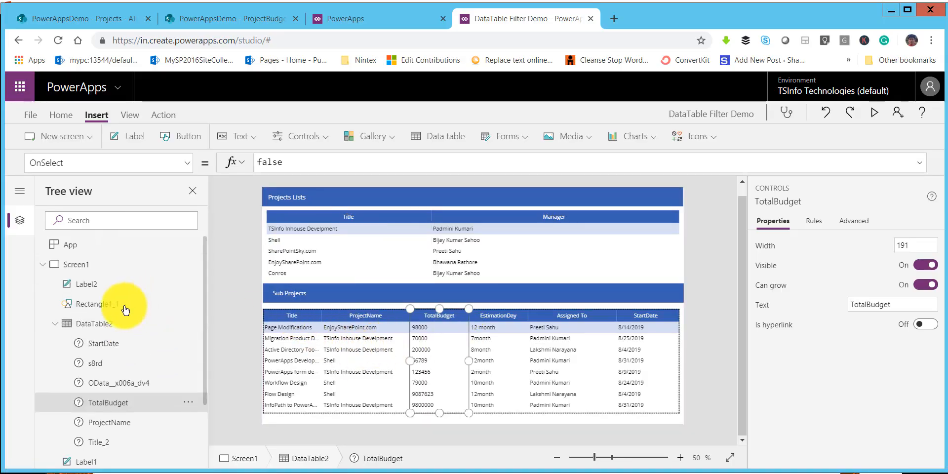
{"action": "left_click", "coordinate": [99, 324]}
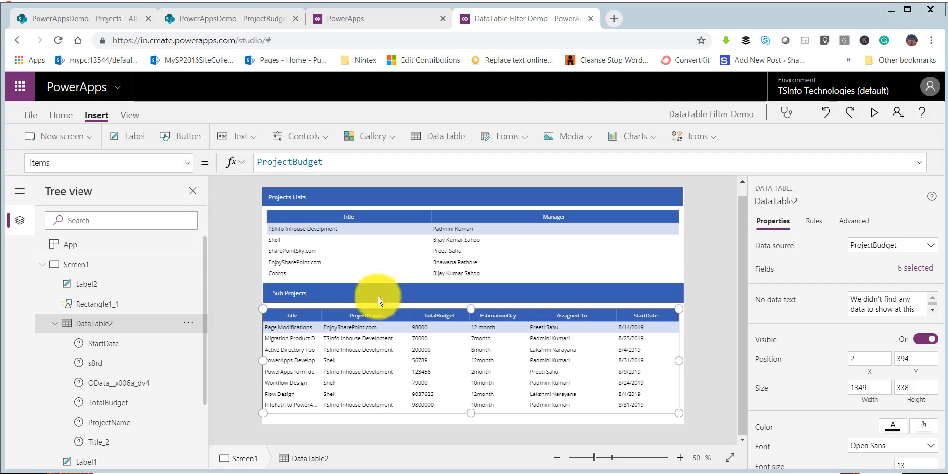
{"action": "left_click", "coordinate": [278, 162]}
{"action": "left_click_drag", "start_coordinate": [336, 165], "coordinate": [258, 157]}
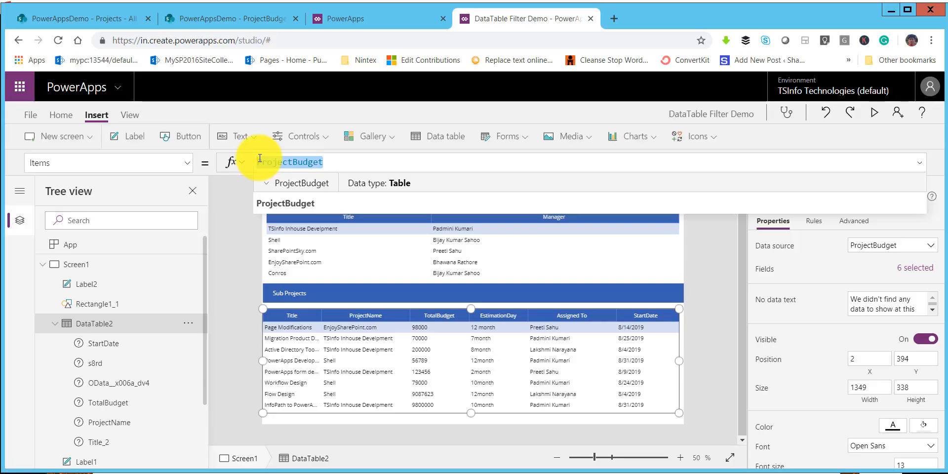
{"action": "type", "text": "Filt"}
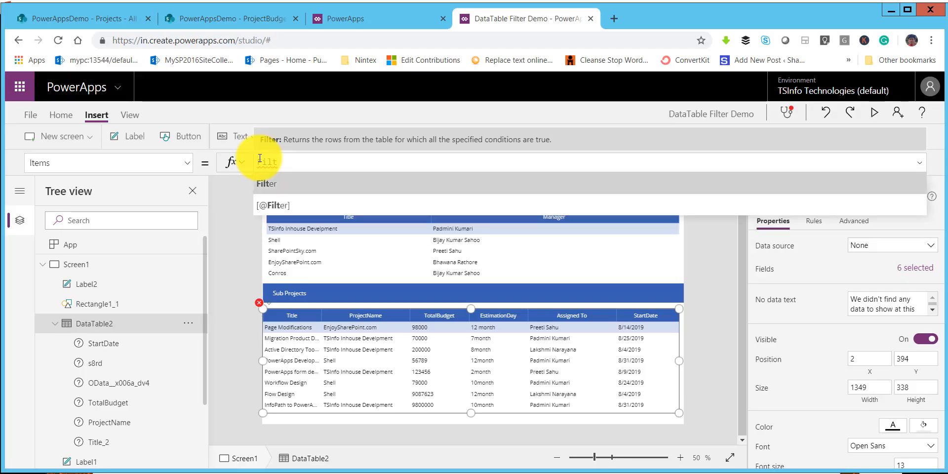
{"action": "type", "text": "er("}
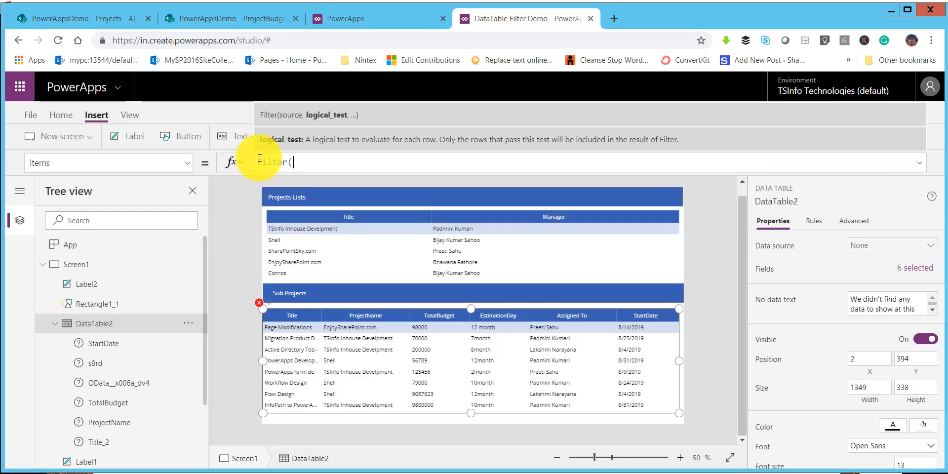
{"action": "key", "text": "BackSpace"}
{"action": "key", "text": "Tab"}
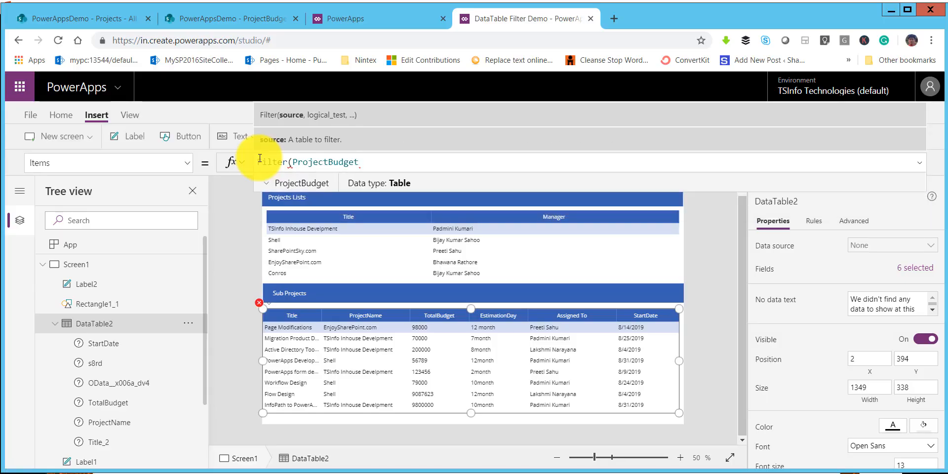
{"action": "type", "text": ","}
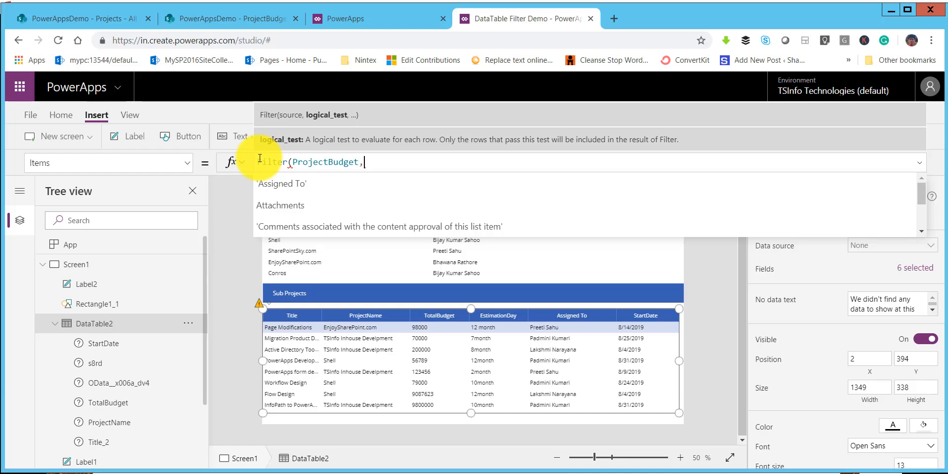
Step: Enter ProjectName.Value as the left side of the Filter condition in DataTable2's Items formula
{"action": "type", "text": "pro"}
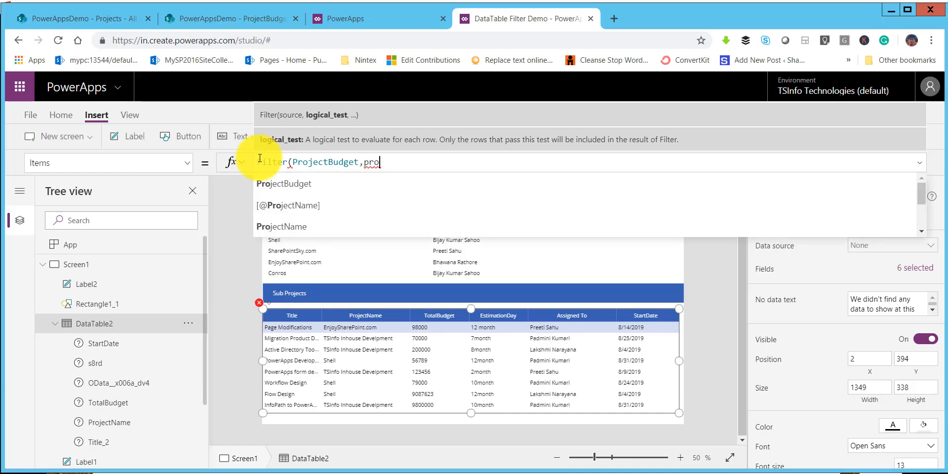
{"action": "key", "text": "Down"}
{"action": "key", "text": "Down"}
{"action": "key", "text": "Tab"}
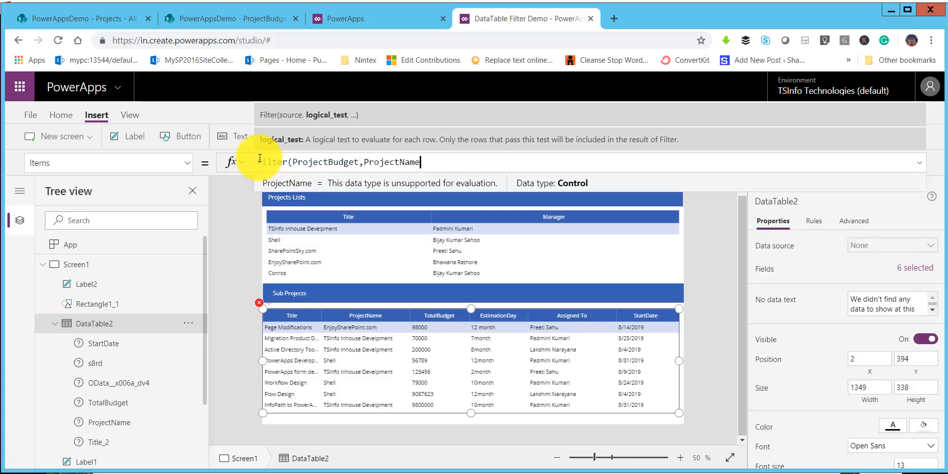
{"action": "type", "text": ".va"}
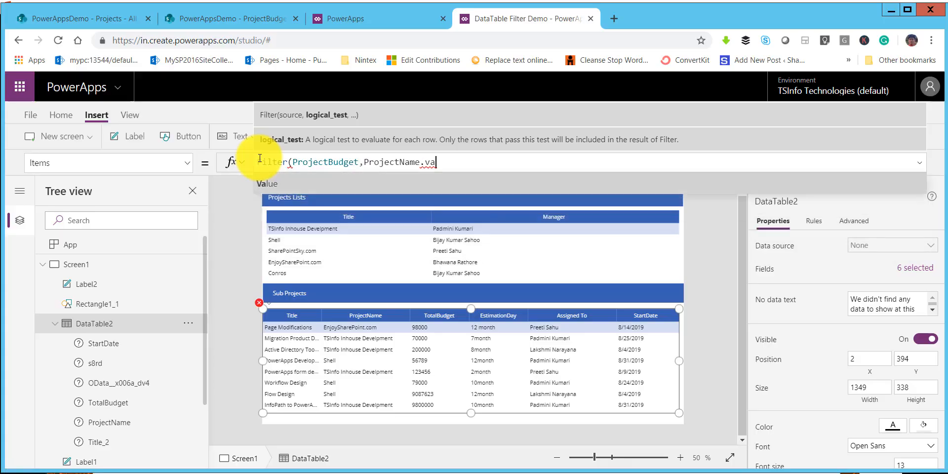
{"action": "key", "text": "Tab"}
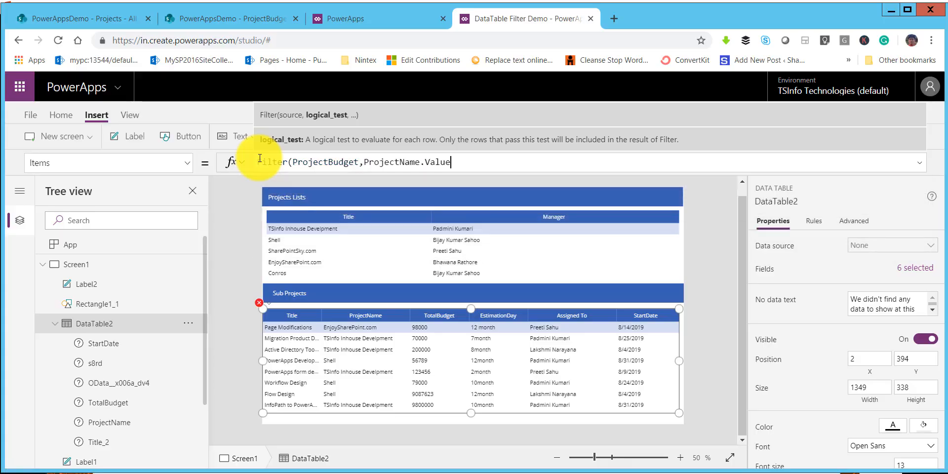
Step: Complete DataTable2's Items formula by comparing with the context variable: =selectedProject)
{"action": "type", "text": "="}
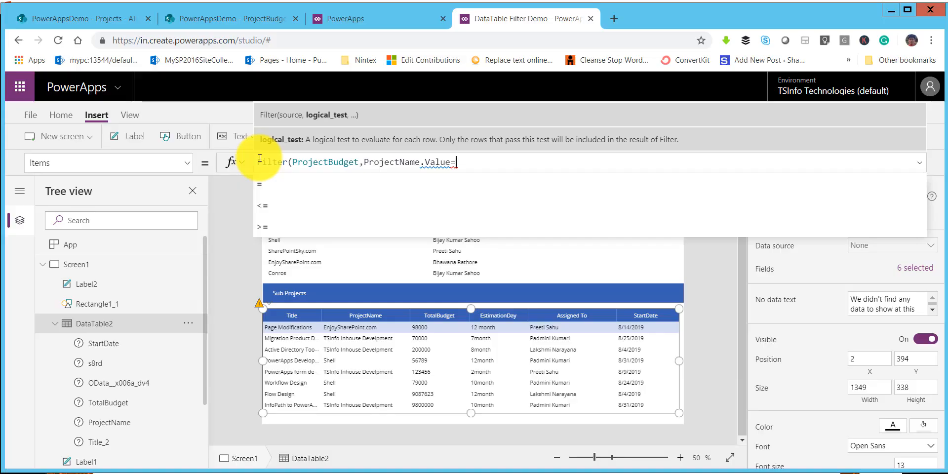
{"action": "type", "text": "se"}
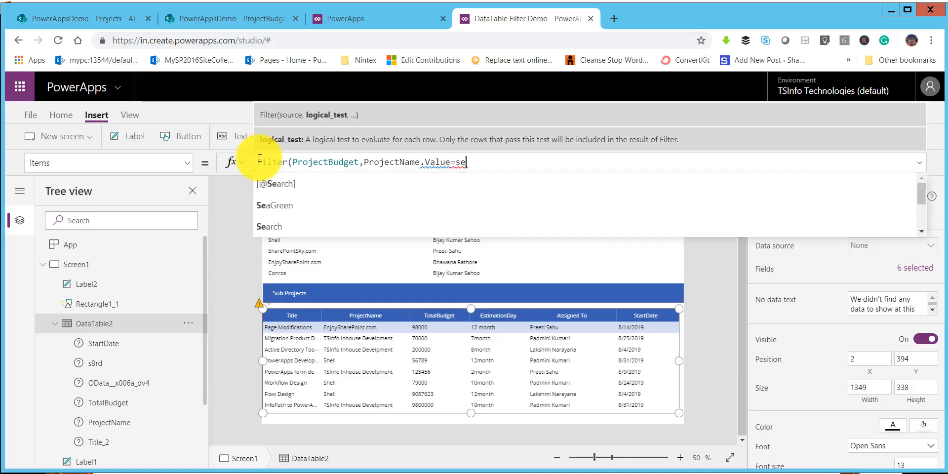
{"action": "type", "text": "le"}
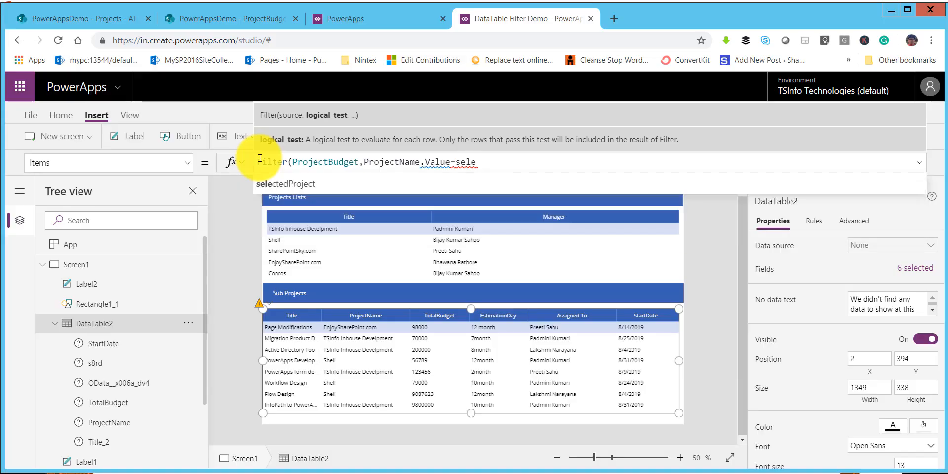
{"action": "key", "text": "Tab"}
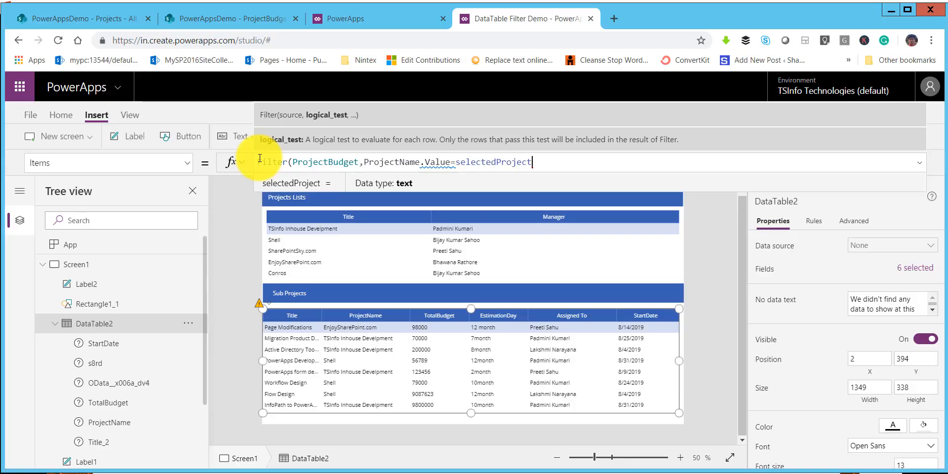
{"action": "type", "text": ")"}
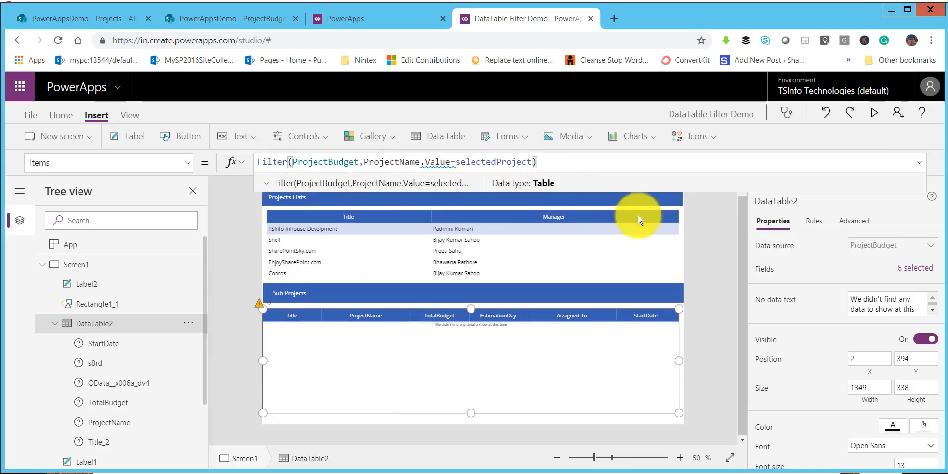
{"action": "left_click", "coordinate": [716, 288]}
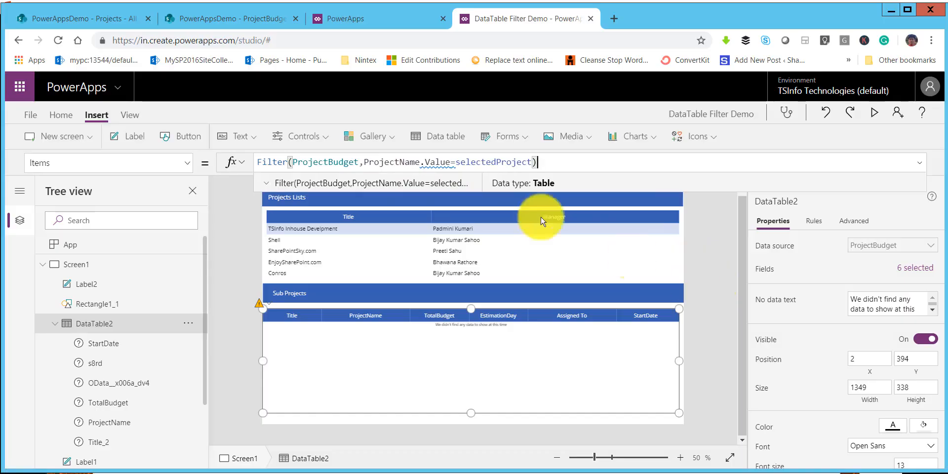
{"action": "left_click", "coordinate": [377, 338]}
{"action": "left_click", "coordinate": [105, 324]}
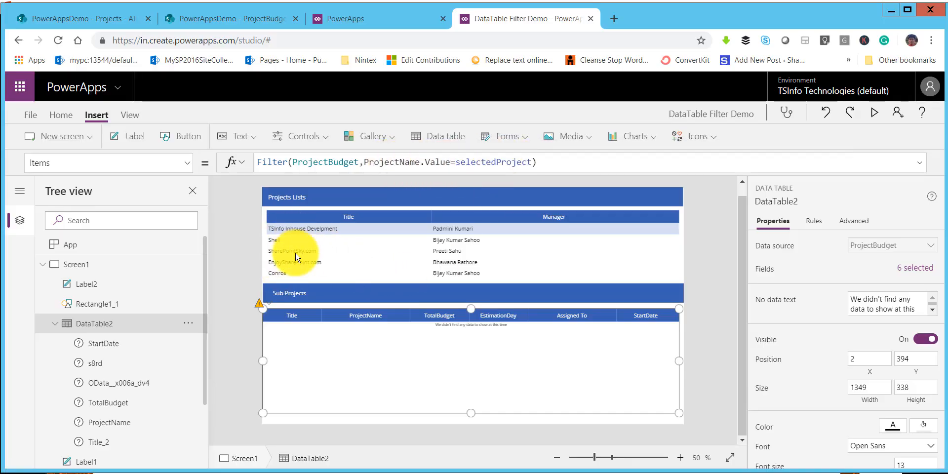
Step: Preview the app and test the filter by selecting Shell, TSInfo Inhouse Develpment and EnjoySharePoint.com, widening the Sub Projects Title column
{"action": "left_click", "coordinate": [876, 117]}
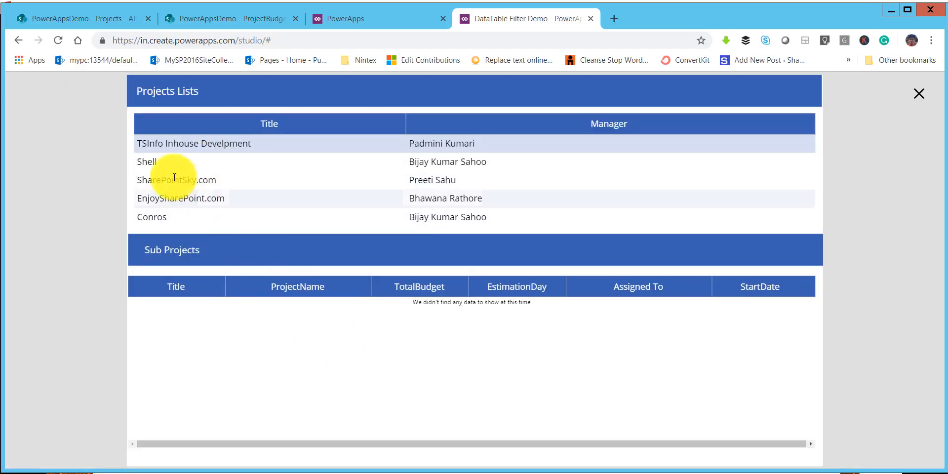
{"action": "left_click", "coordinate": [157, 160]}
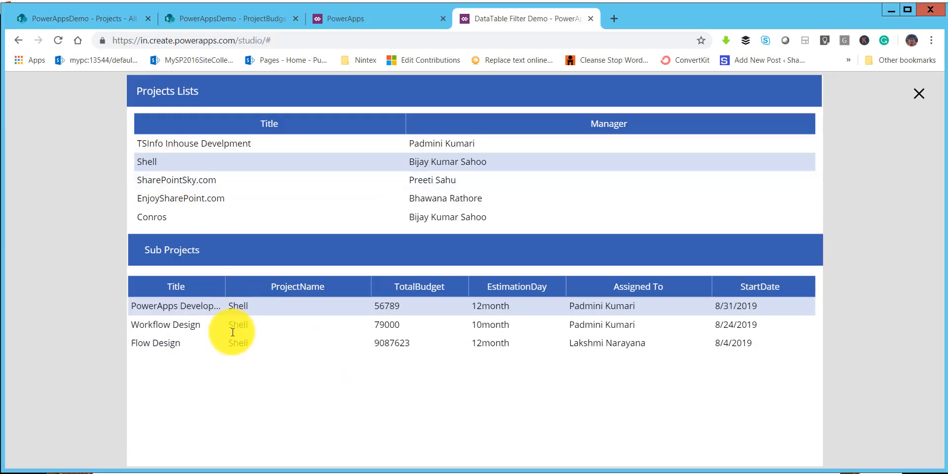
{"action": "left_click", "coordinate": [191, 142]}
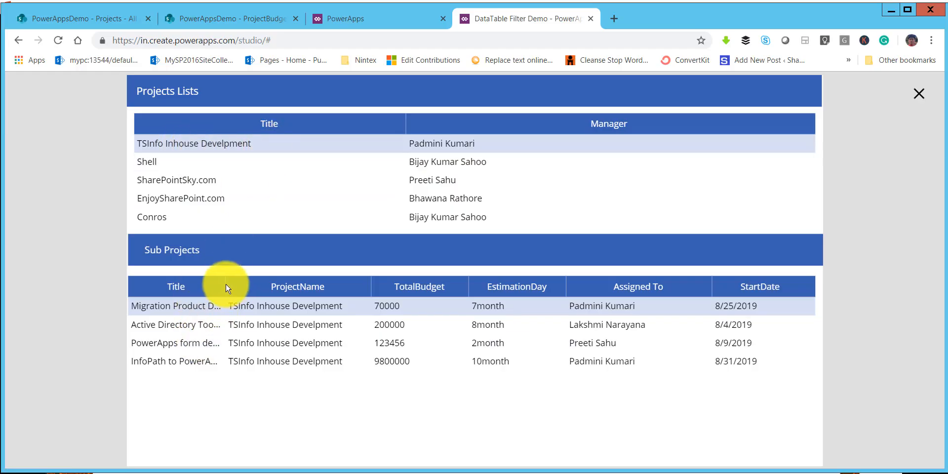
{"action": "left_click_drag", "start_coordinate": [225, 285], "coordinate": [309, 282]}
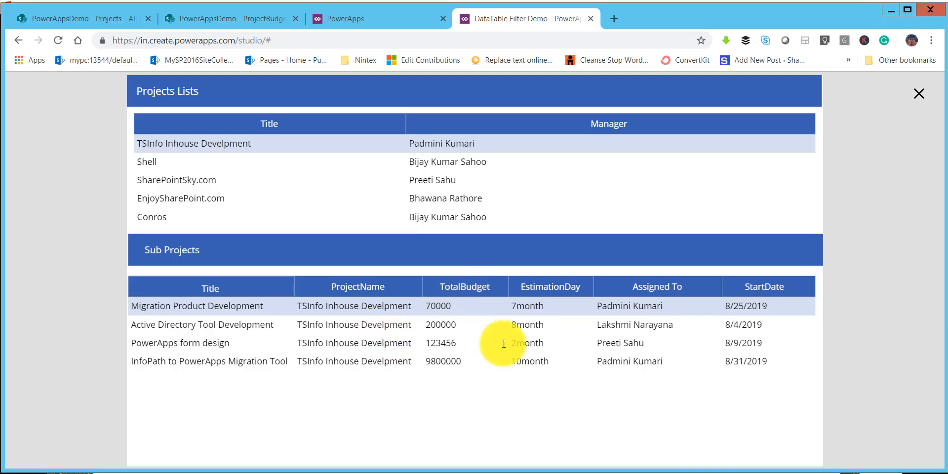
{"action": "left_click", "coordinate": [215, 200]}
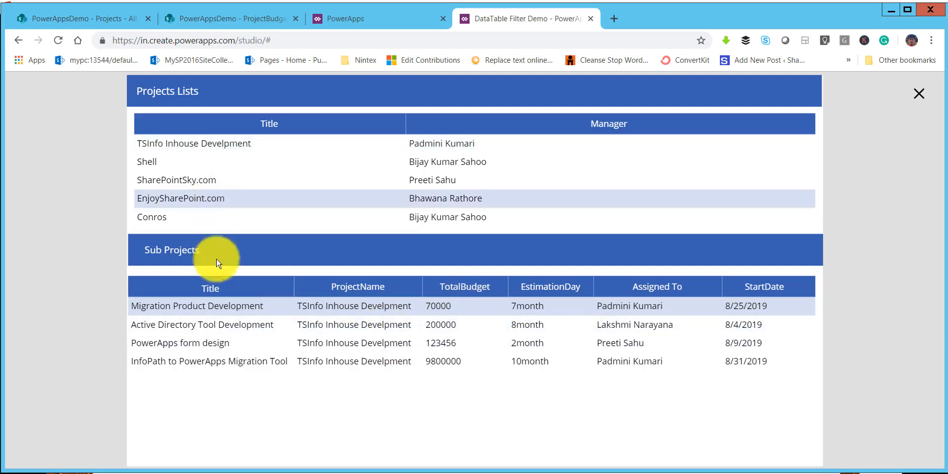